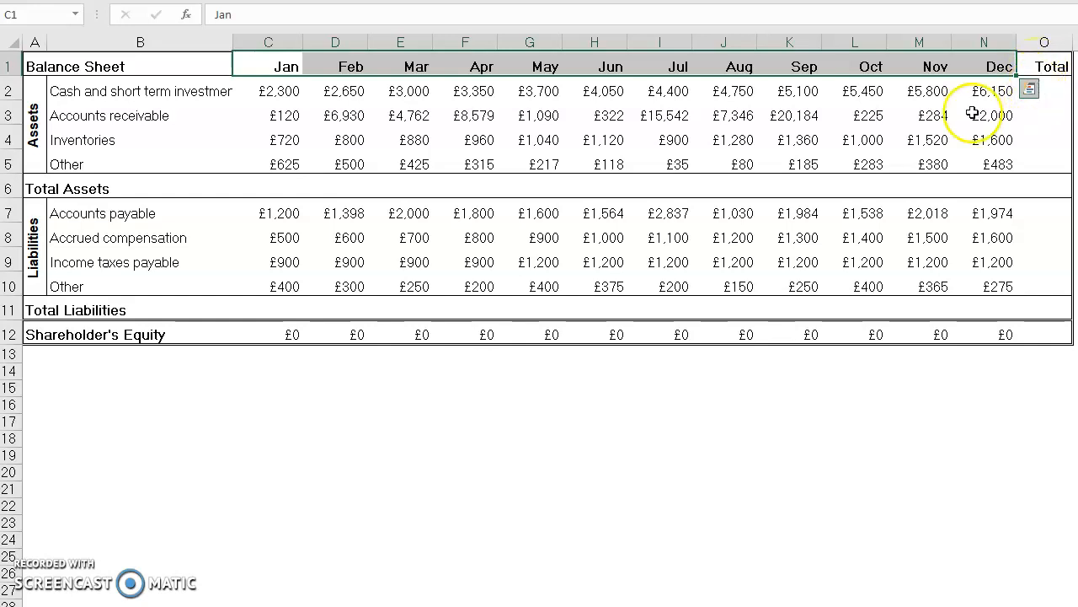
Step: Examine the asset and liability categories in column B and the empty Total Assets and Total Liabilities rows of the balance sheet
{"action": "left_click", "coordinate": [162, 68]}
{"action": "left_click_drag", "start_coordinate": [148, 93], "coordinate": [156, 156]}
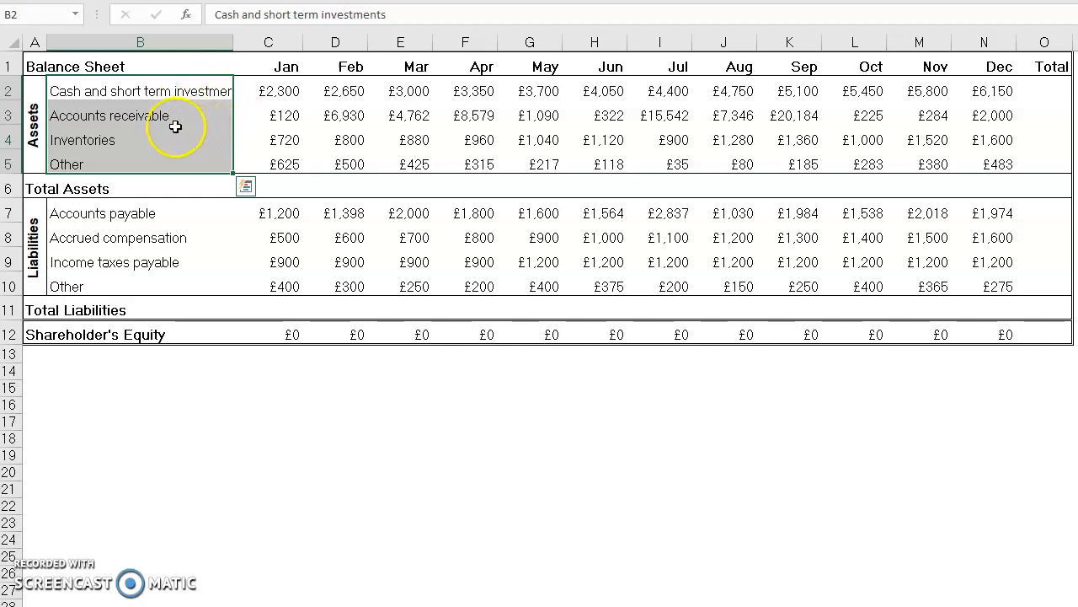
{"action": "left_click", "coordinate": [9, 189]}
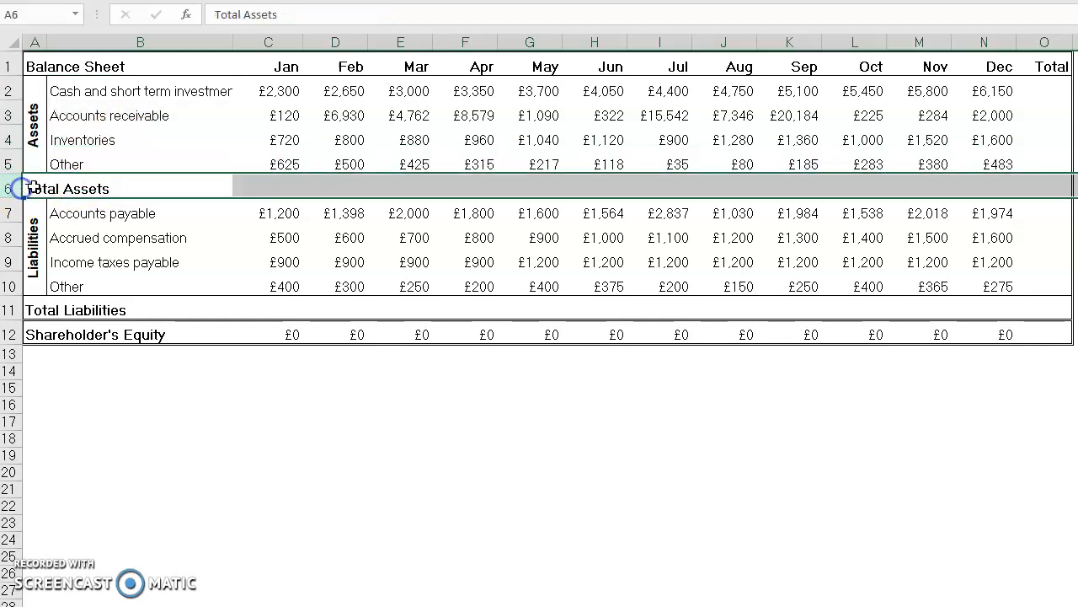
{"action": "left_click", "coordinate": [238, 186]}
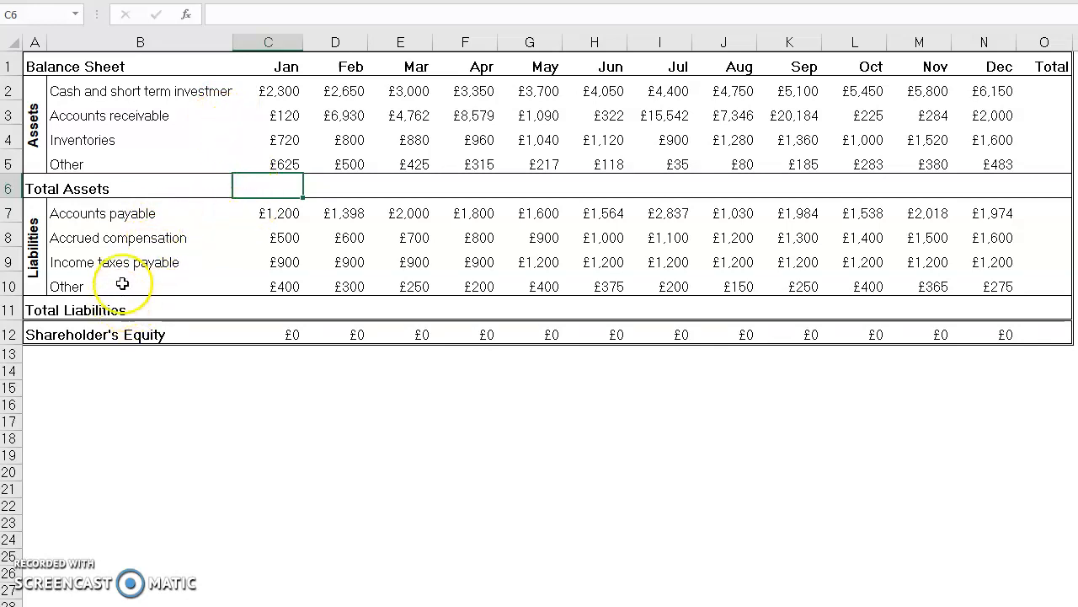
{"action": "left_click", "coordinate": [146, 213]}
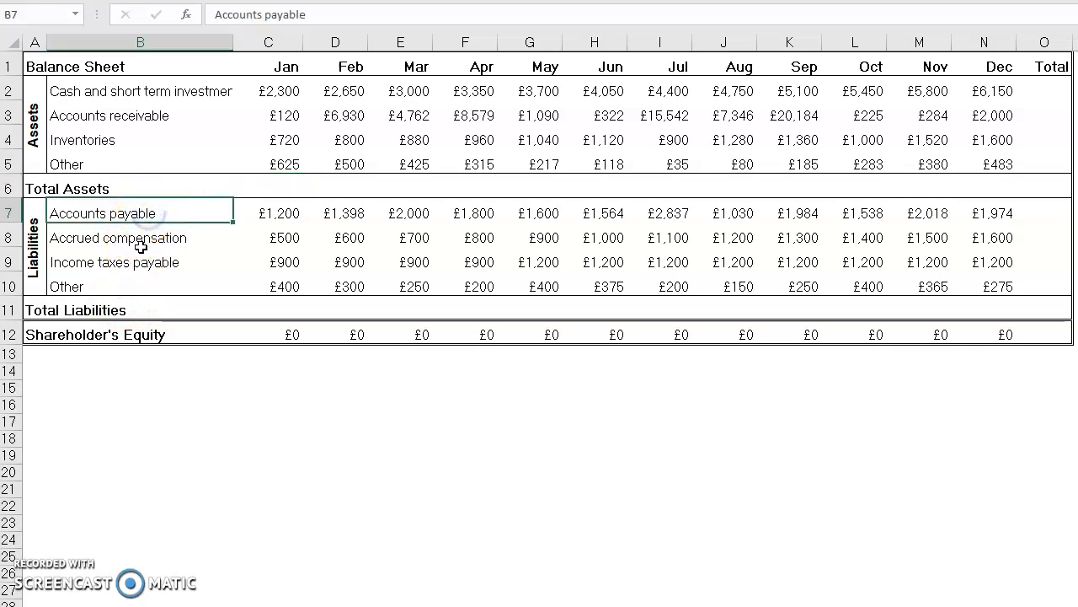
{"action": "left_click", "coordinate": [139, 255]}
{"action": "left_click", "coordinate": [144, 239]}
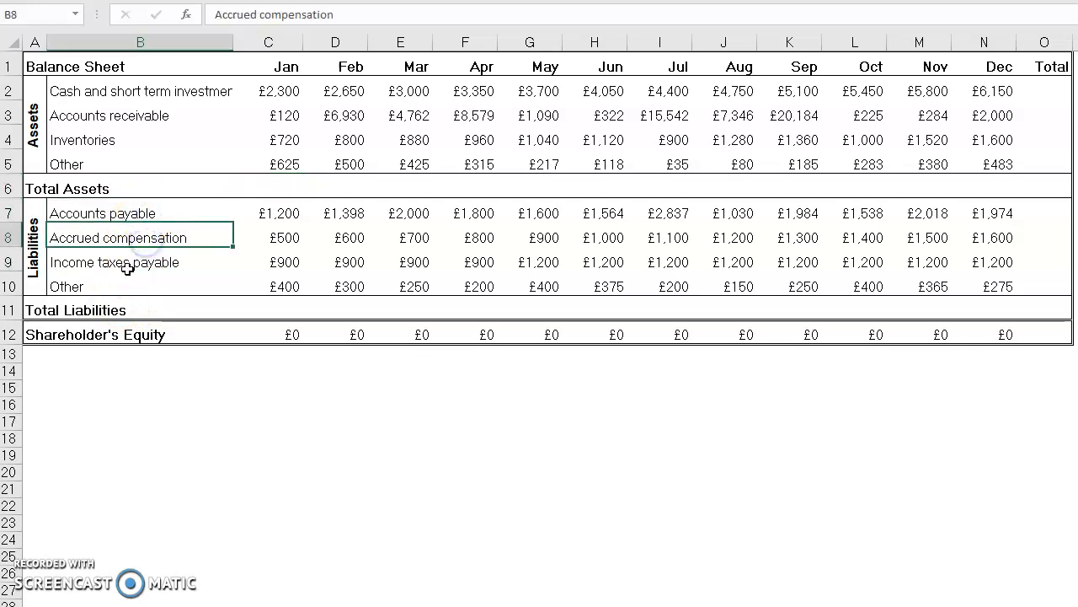
{"action": "left_click", "coordinate": [127, 268]}
{"action": "left_click", "coordinate": [109, 289]}
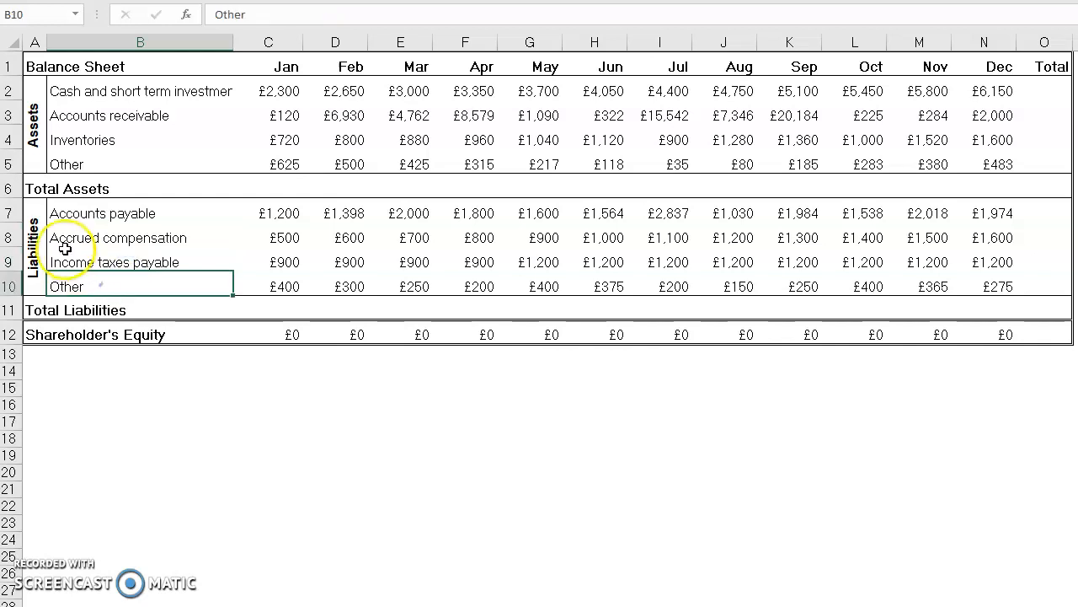
{"action": "left_click_drag", "start_coordinate": [56, 217], "coordinate": [53, 278]}
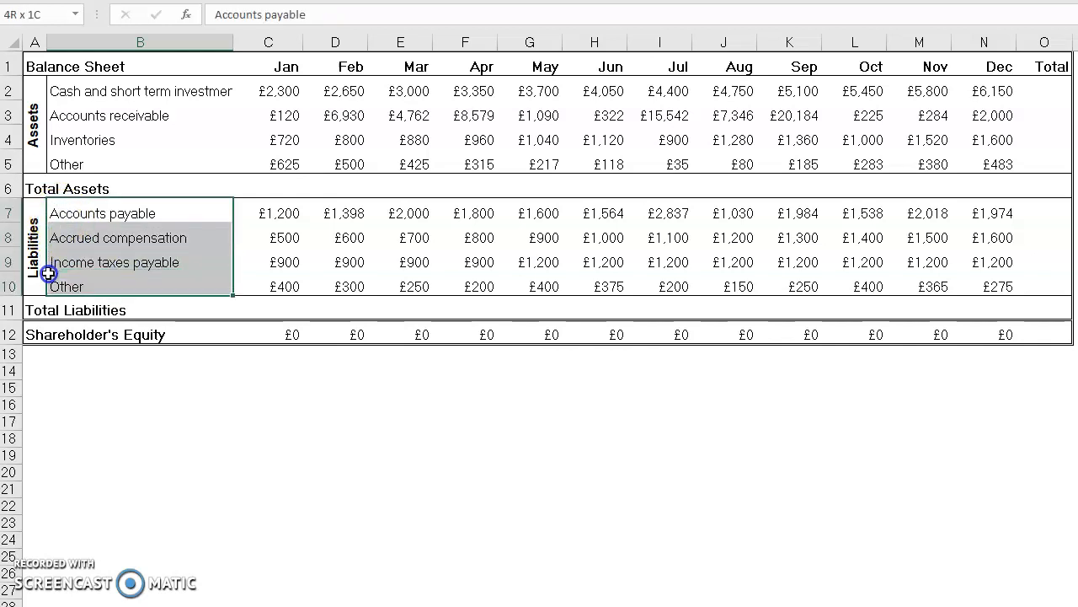
{"action": "left_click", "coordinate": [283, 310]}
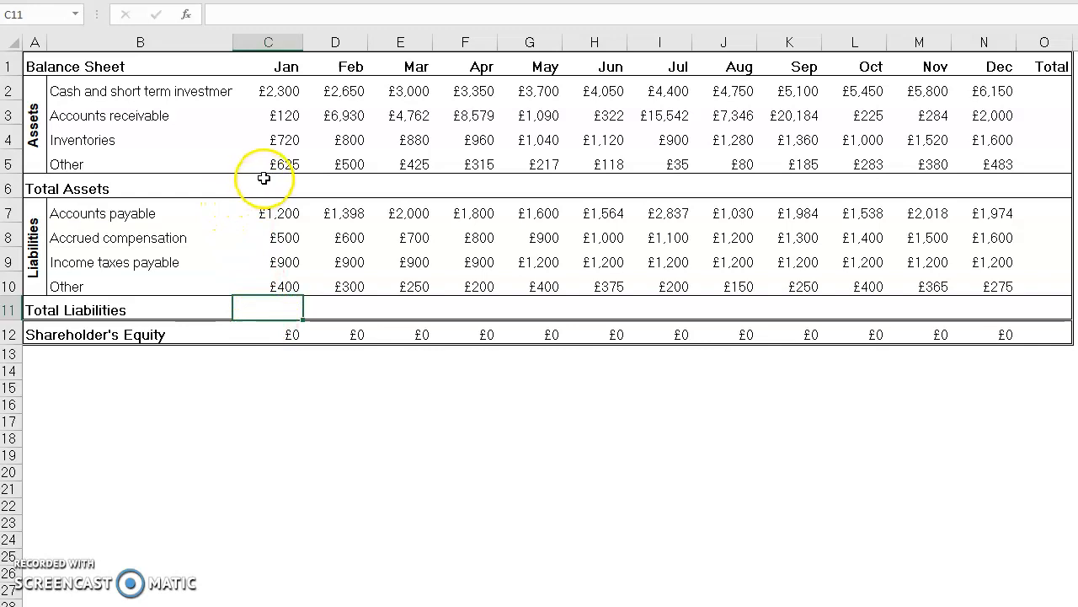
Step: Examine January's asset and liability figures, the Shareholder's Equity formula in C12, and the empty Total column cells O2 and O7
{"action": "left_click_drag", "start_coordinate": [278, 212], "coordinate": [275, 281]}
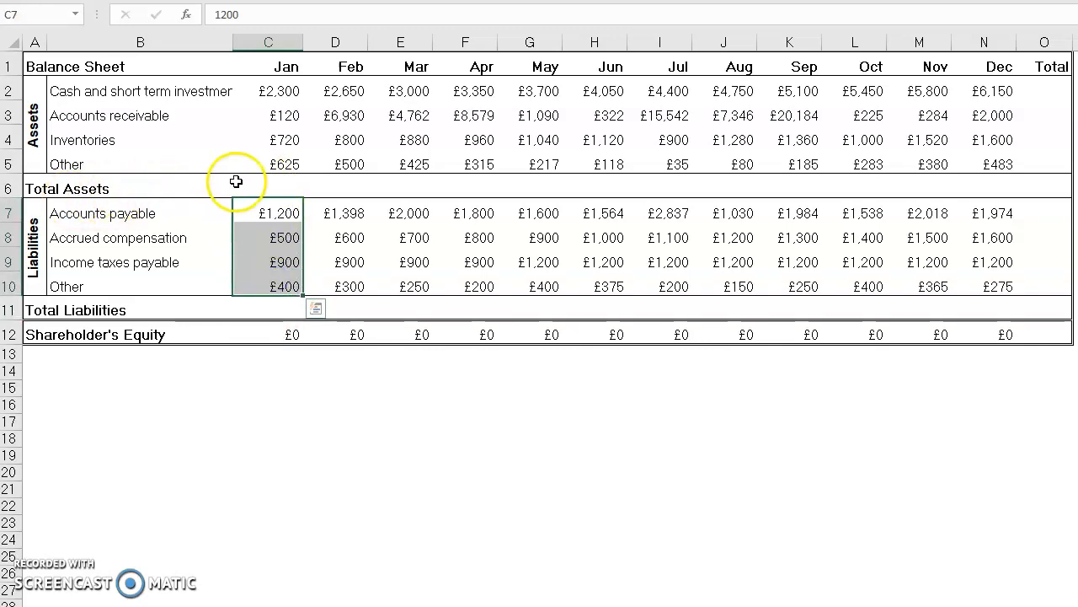
{"action": "left_click_drag", "start_coordinate": [284, 87], "coordinate": [285, 162]}
{"action": "left_click", "coordinate": [278, 186]}
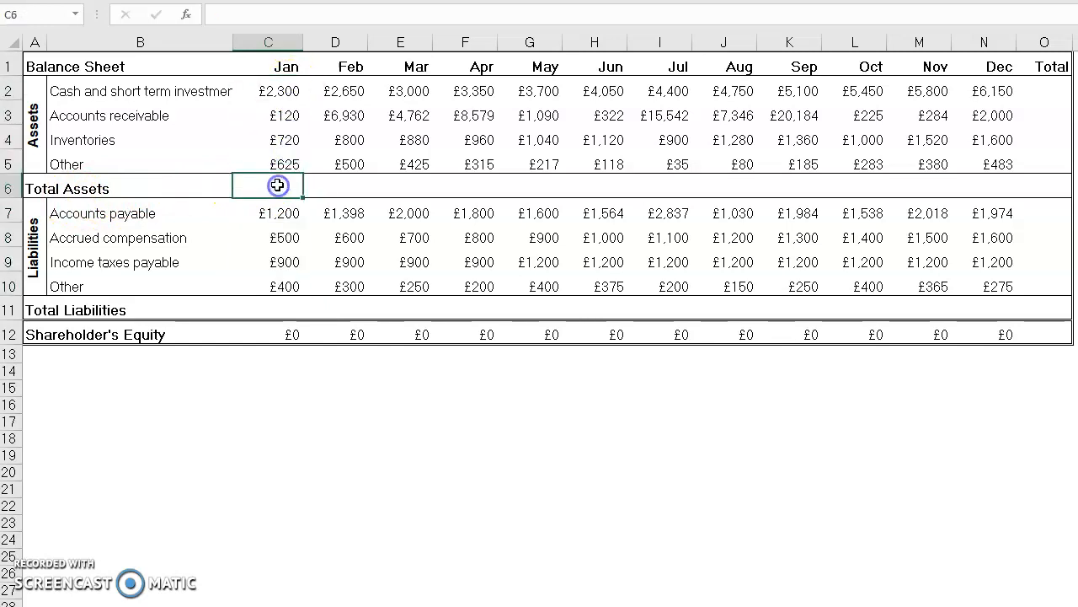
{"action": "left_click", "coordinate": [275, 337]}
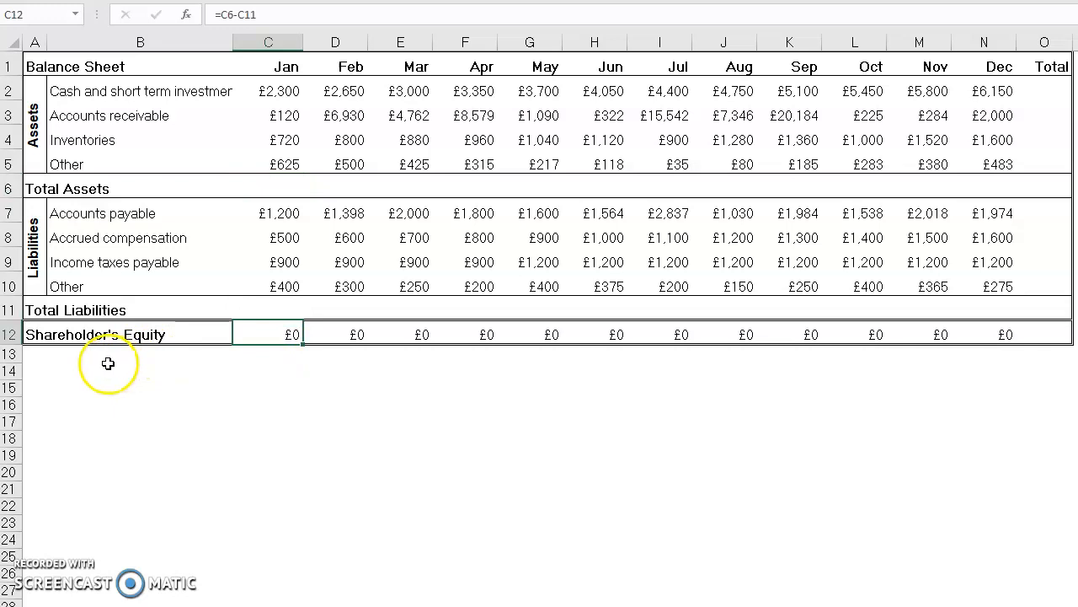
{"action": "left_click", "coordinate": [283, 190]}
{"action": "left_click", "coordinate": [271, 306]}
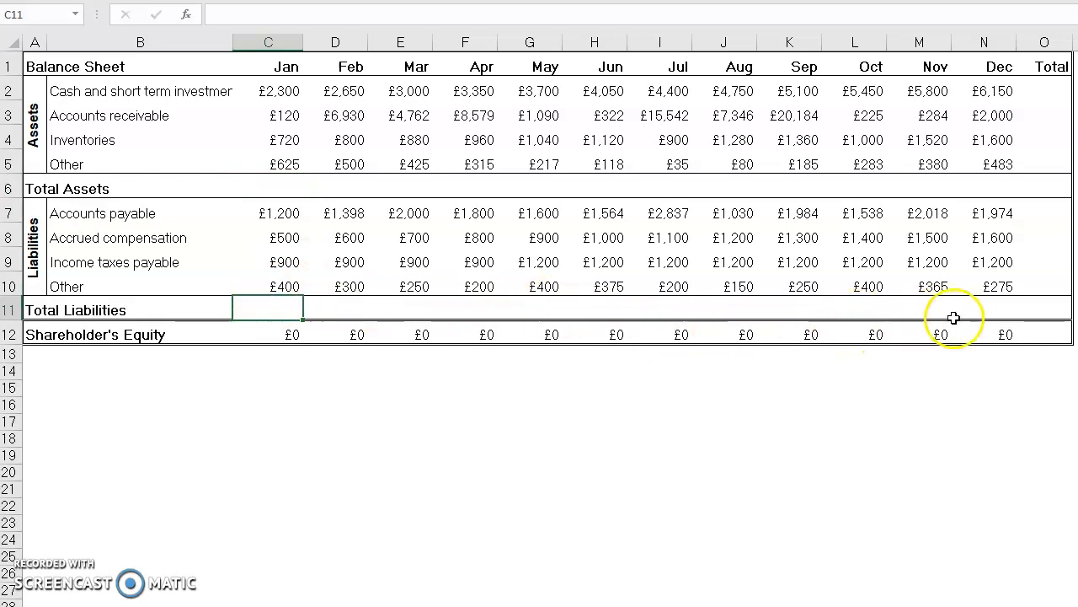
{"action": "left_click", "coordinate": [1029, 87]}
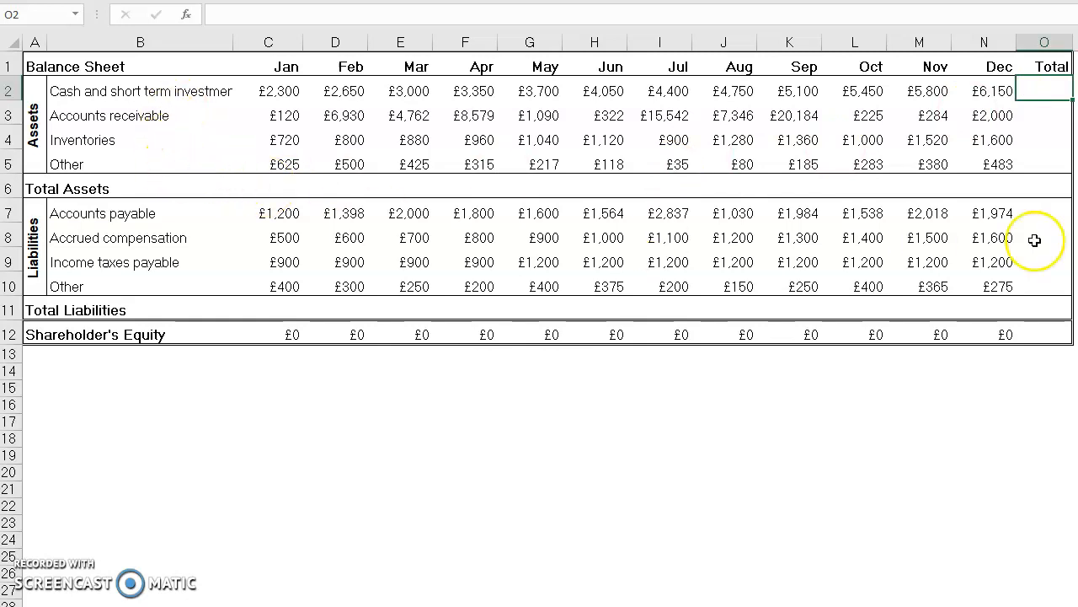
{"action": "left_click", "coordinate": [1050, 211]}
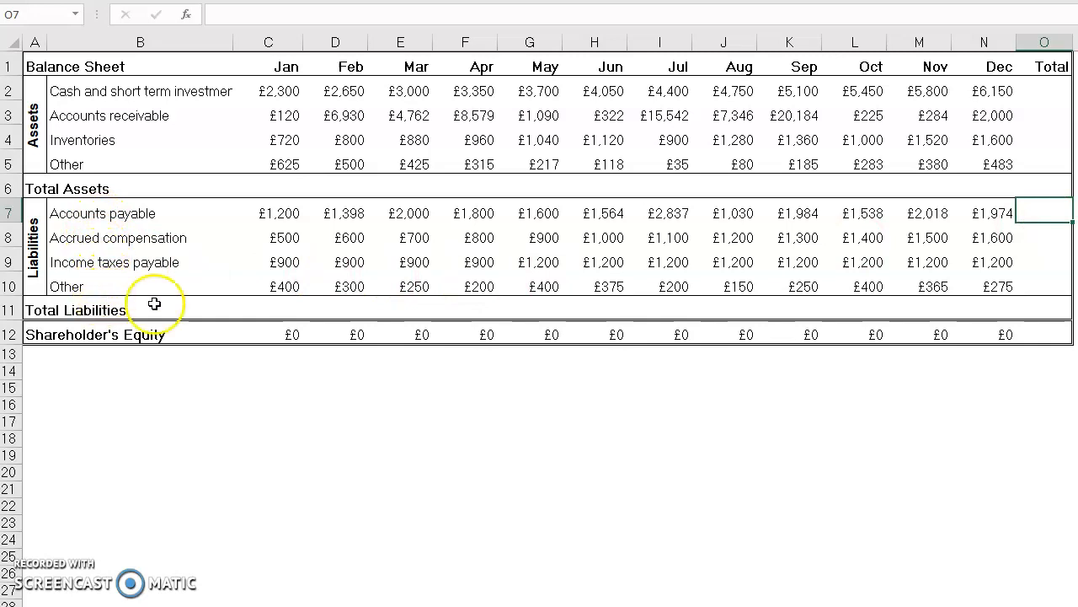
Step: Total the cash and short term investments in O2 with =SUM(C2:N2) and copy the formula down through O5
{"action": "left_click", "coordinate": [1035, 82]}
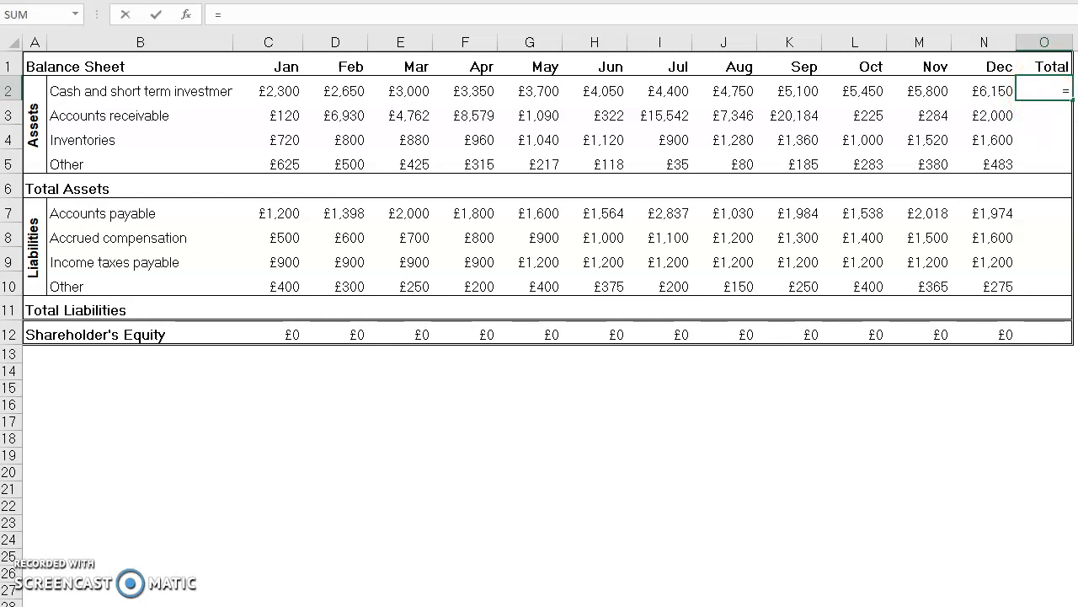
{"action": "type", "text": "SUM"}
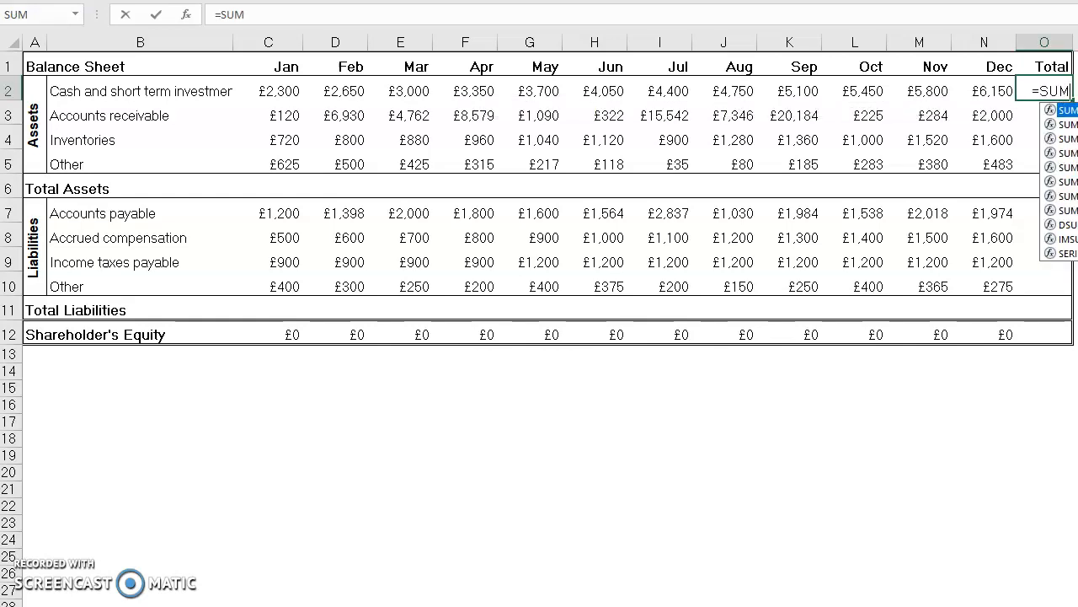
{"action": "type", "text": "("}
{"action": "left_click_drag", "start_coordinate": [284, 88], "coordinate": [971, 89]}
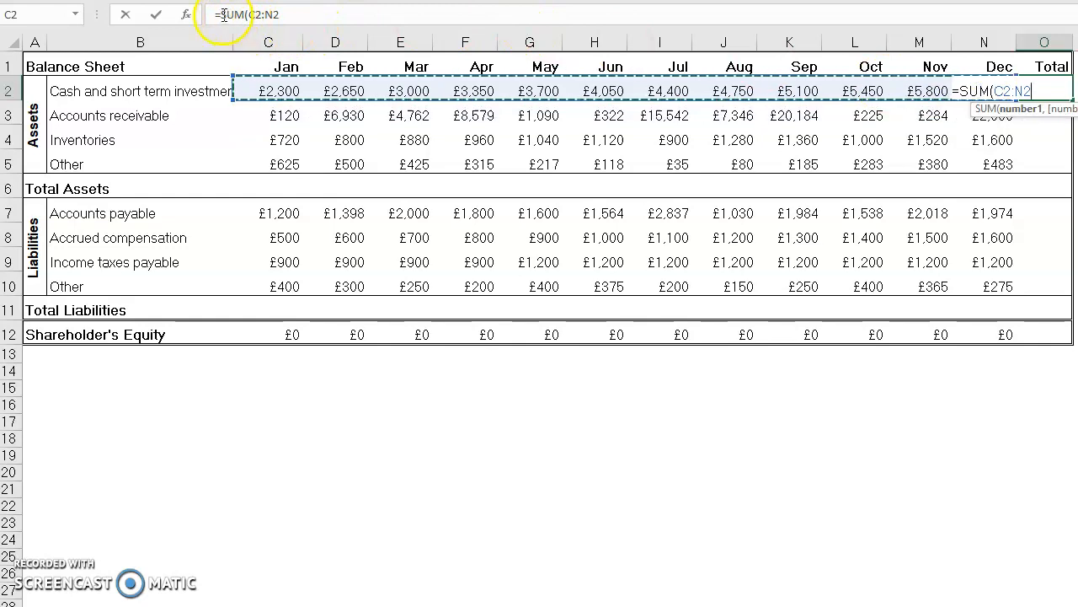
{"action": "left_click", "coordinate": [289, 14]}
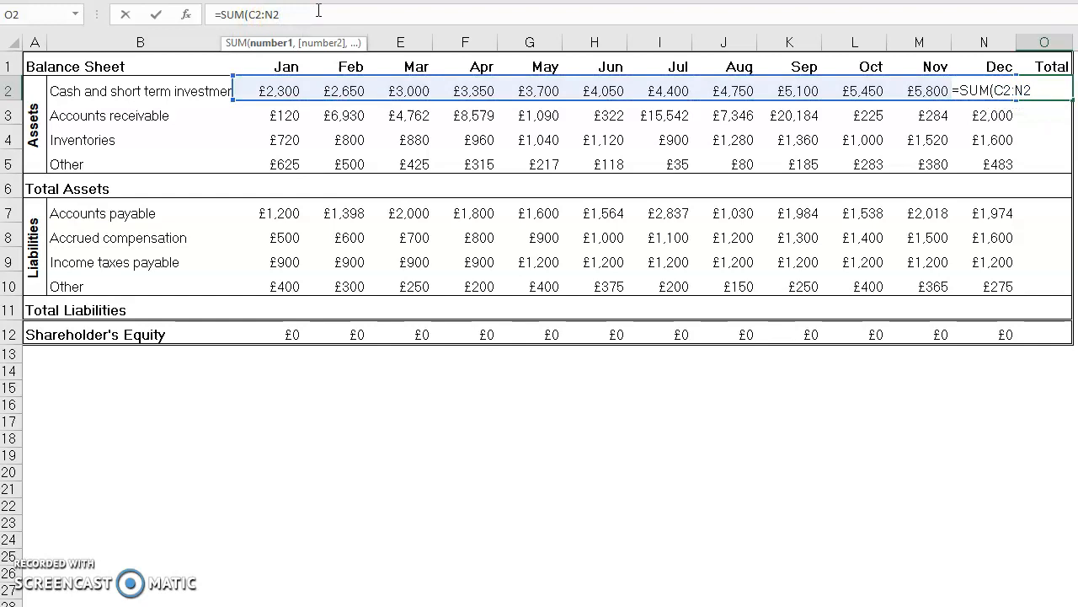
{"action": "type", "text": ")"}
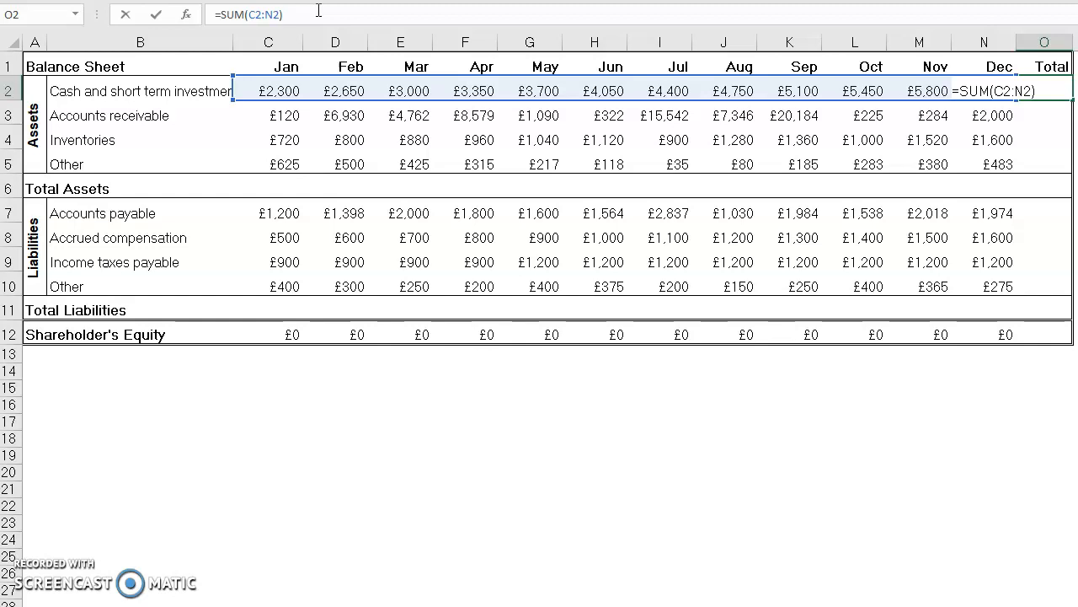
{"action": "key", "text": "Return"}
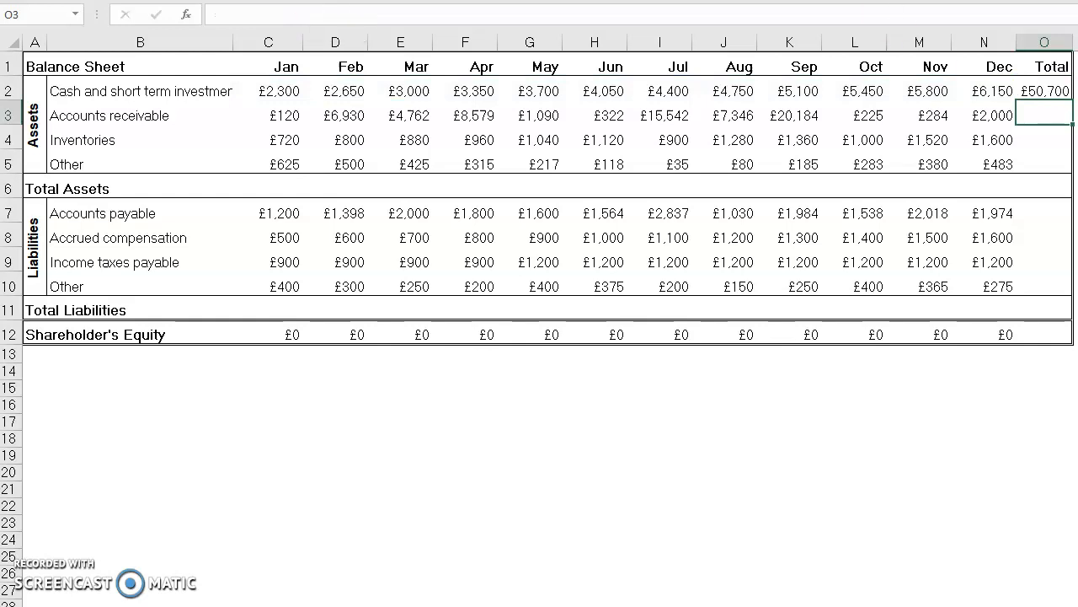
{"action": "left_click", "coordinate": [1050, 90]}
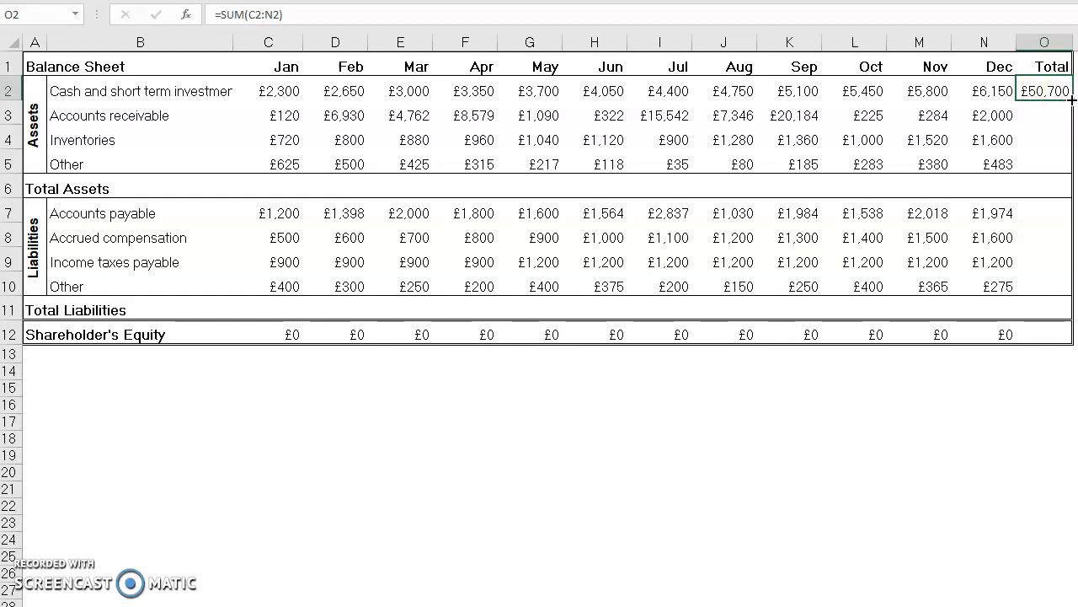
{"action": "left_click_drag", "start_coordinate": [1072, 110], "coordinate": [1069, 174]}
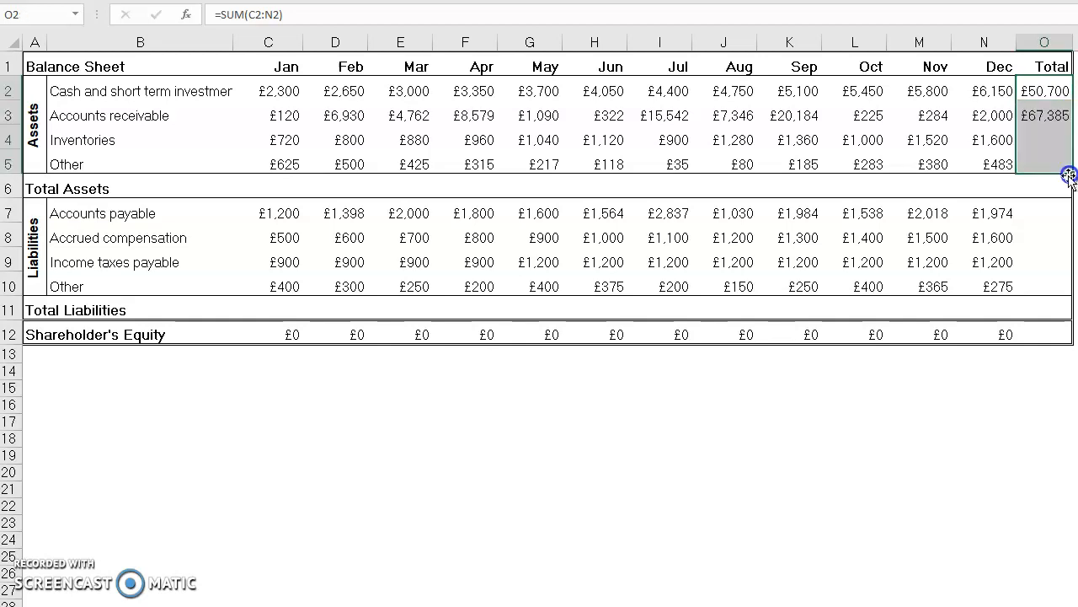
Step: Check which cell ranges the copied SUM formulas for Accounts receivable (O3) and Inventories (O4) refer to
{"action": "left_click", "coordinate": [1036, 115]}
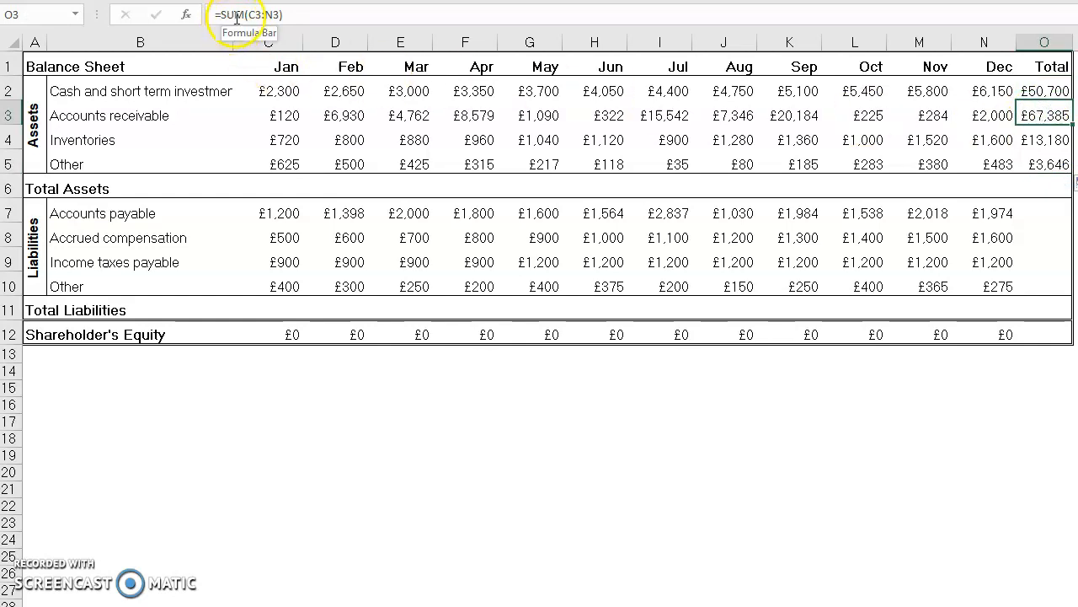
{"action": "left_click", "coordinate": [263, 14]}
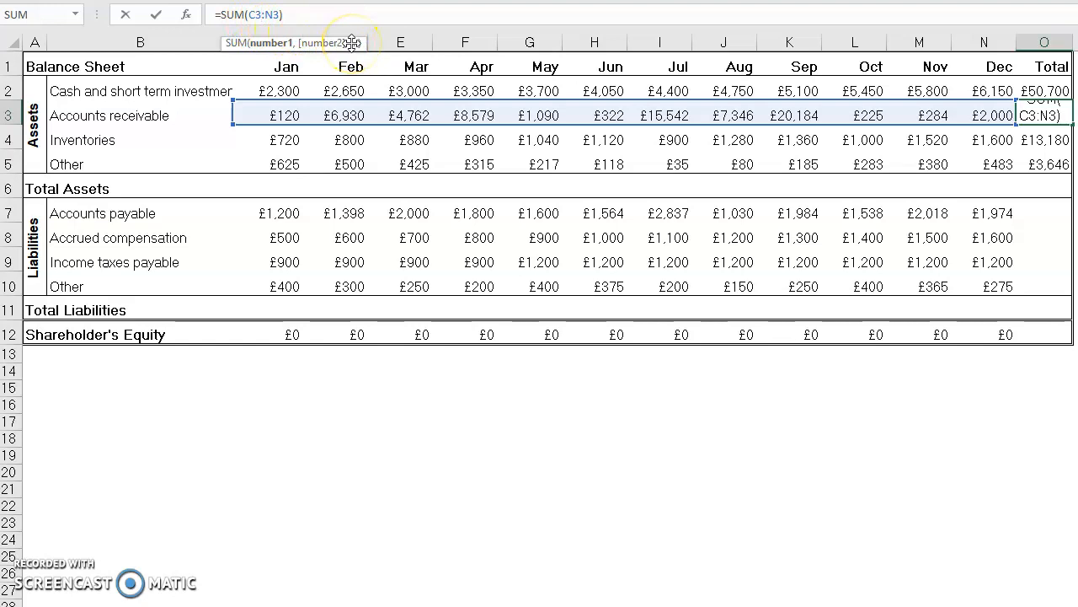
{"action": "key", "text": "Return"}
{"action": "scroll", "coordinate": [1067, 140], "scroll_direction": "down", "scroll_amount": 1}
{"action": "scroll", "coordinate": [1066, 140], "scroll_direction": "up", "scroll_amount": 1}
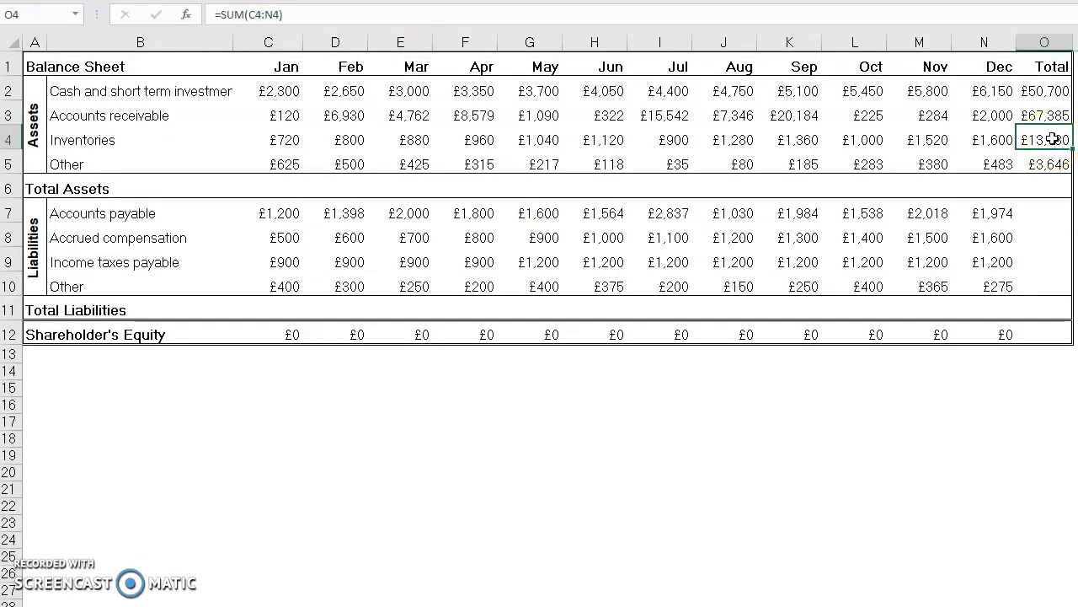
{"action": "left_click", "coordinate": [257, 15]}
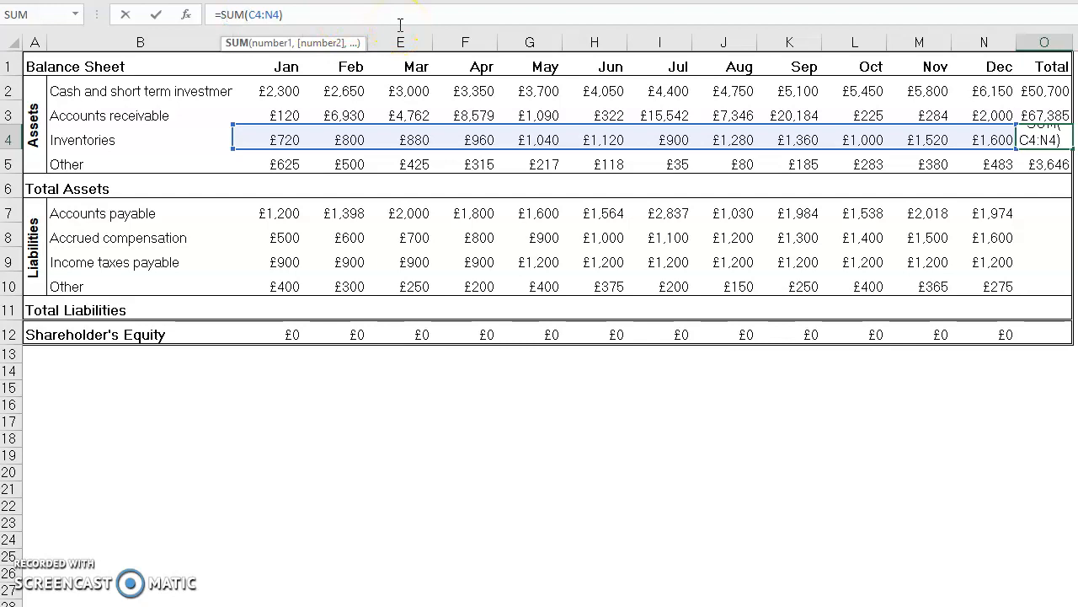
{"action": "key", "text": "Return"}
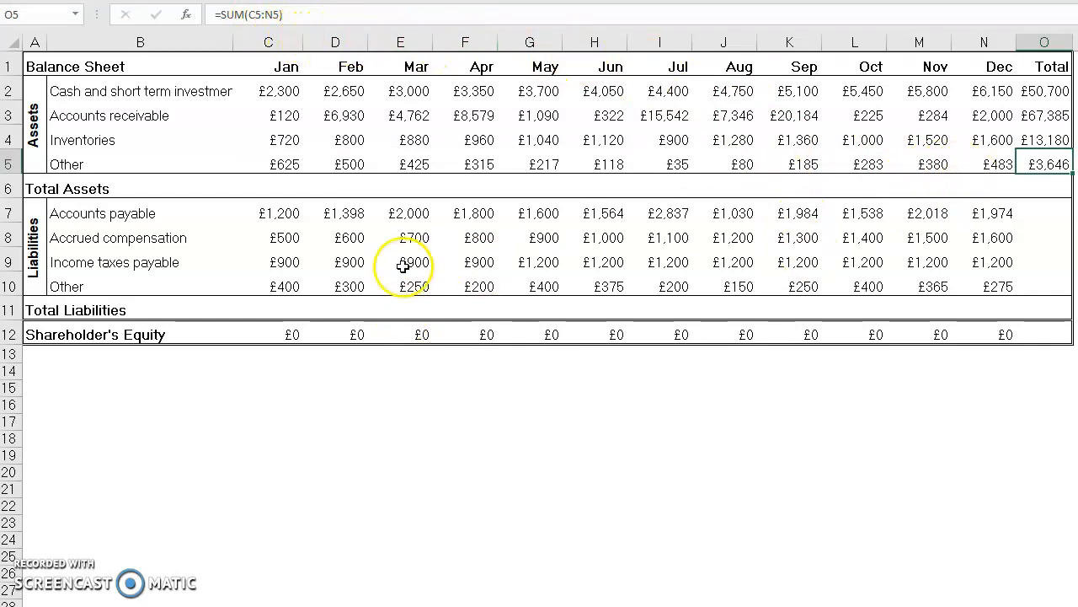
Step: Total the accounts payable in O7 with =SUM(C7:N7) and copy the formula down through O10
{"action": "left_click", "coordinate": [1035, 212]}
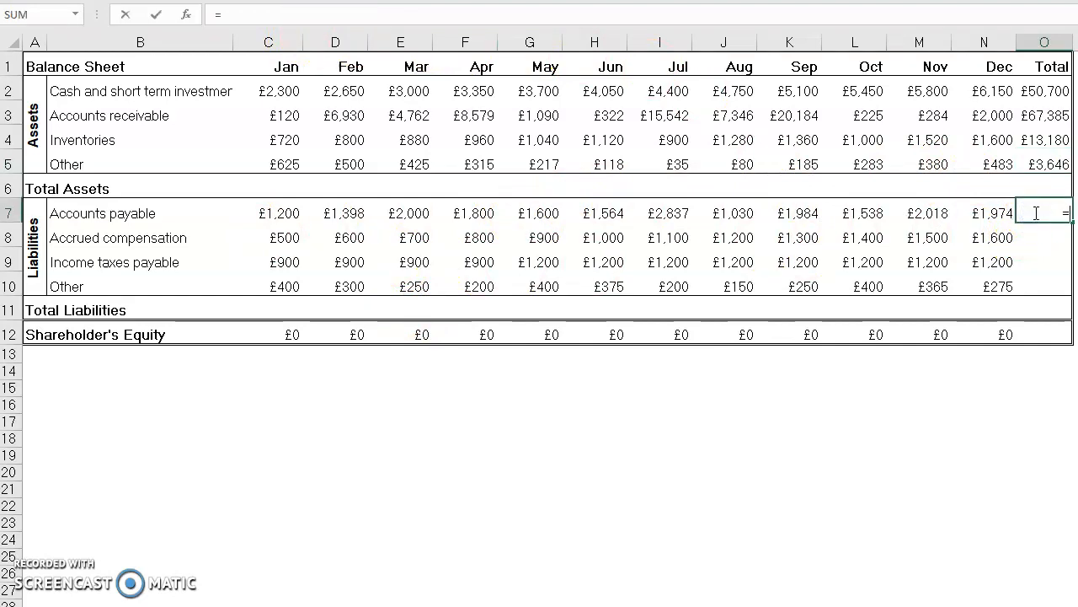
{"action": "type", "text": "=SUM"}
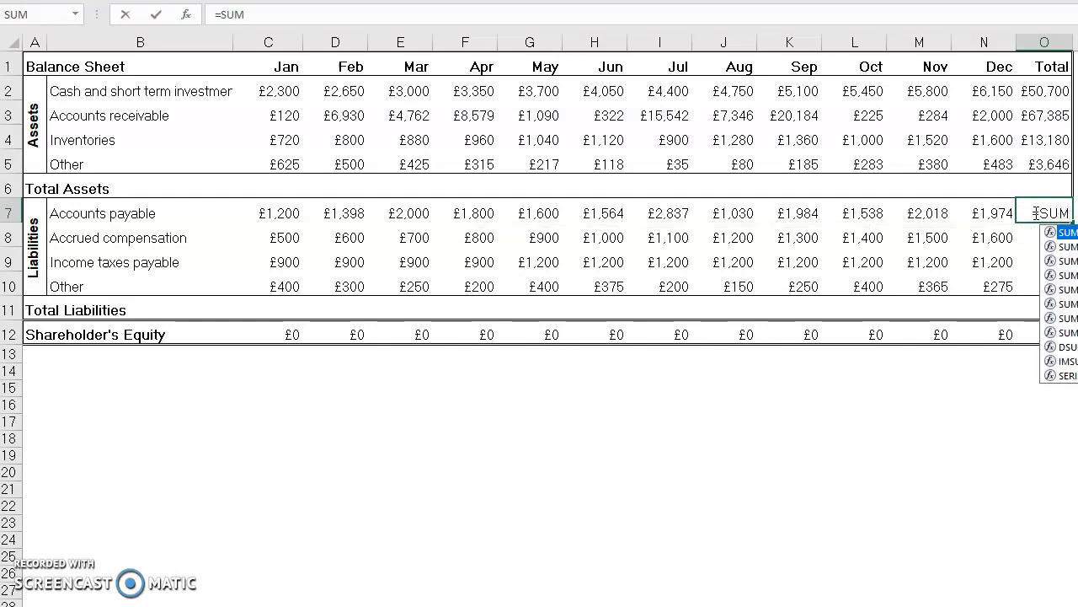
{"action": "type", "text": "("}
{"action": "left_click_drag", "start_coordinate": [282, 217], "coordinate": [965, 220]}
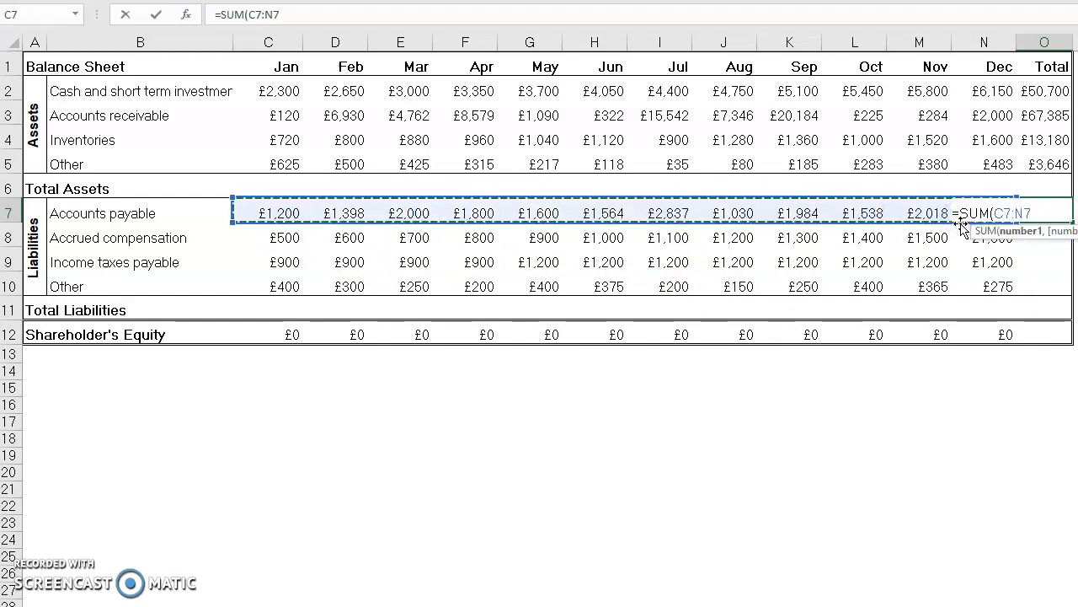
{"action": "type", "text": ")"}
{"action": "key", "text": "Return"}
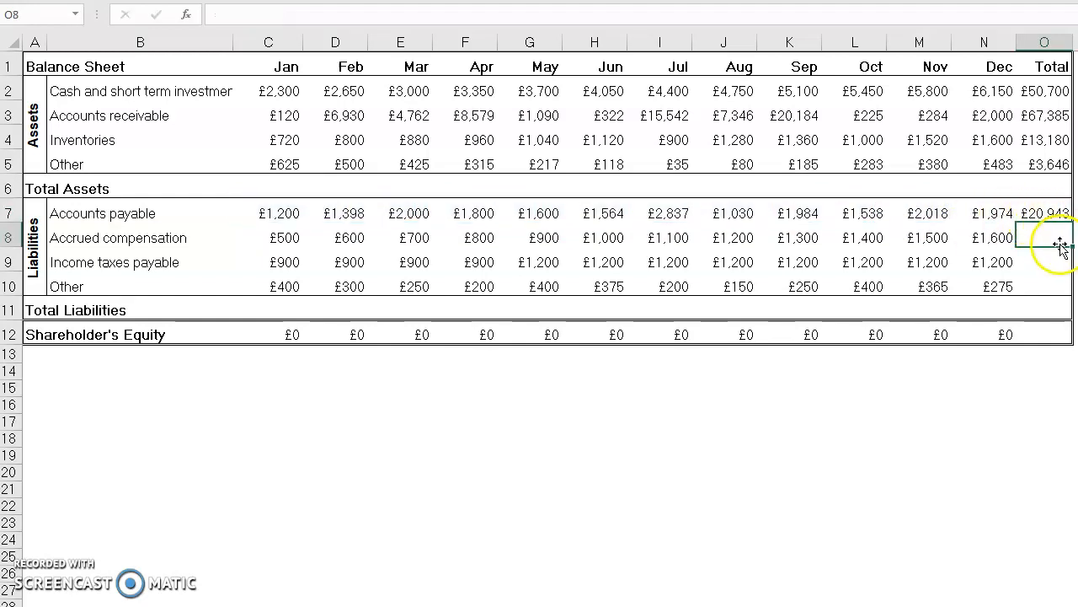
{"action": "left_click", "coordinate": [1053, 212]}
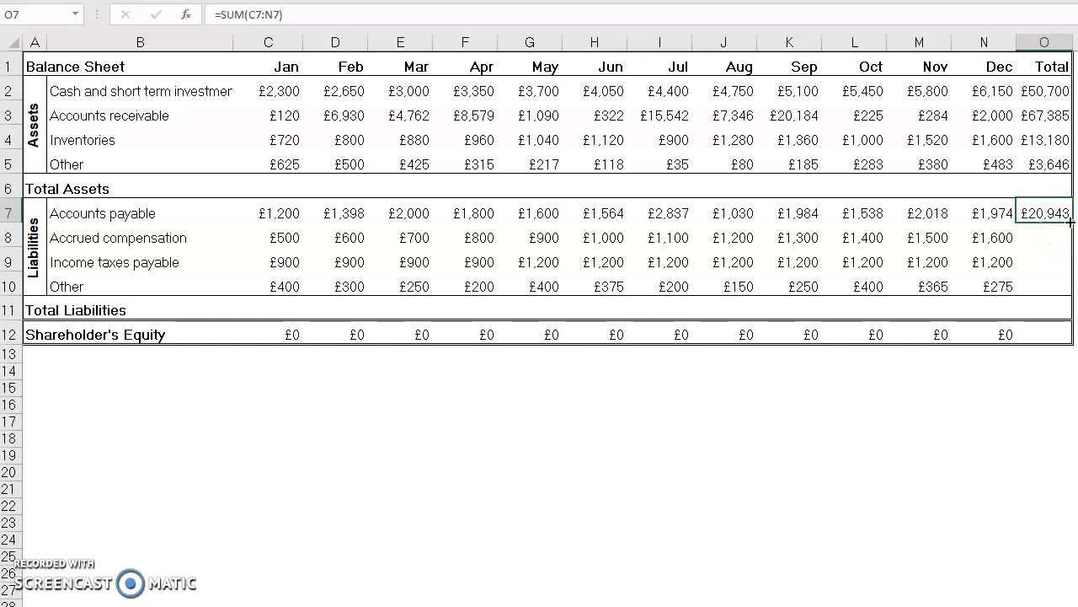
{"action": "left_click_drag", "start_coordinate": [1069, 221], "coordinate": [1058, 291]}
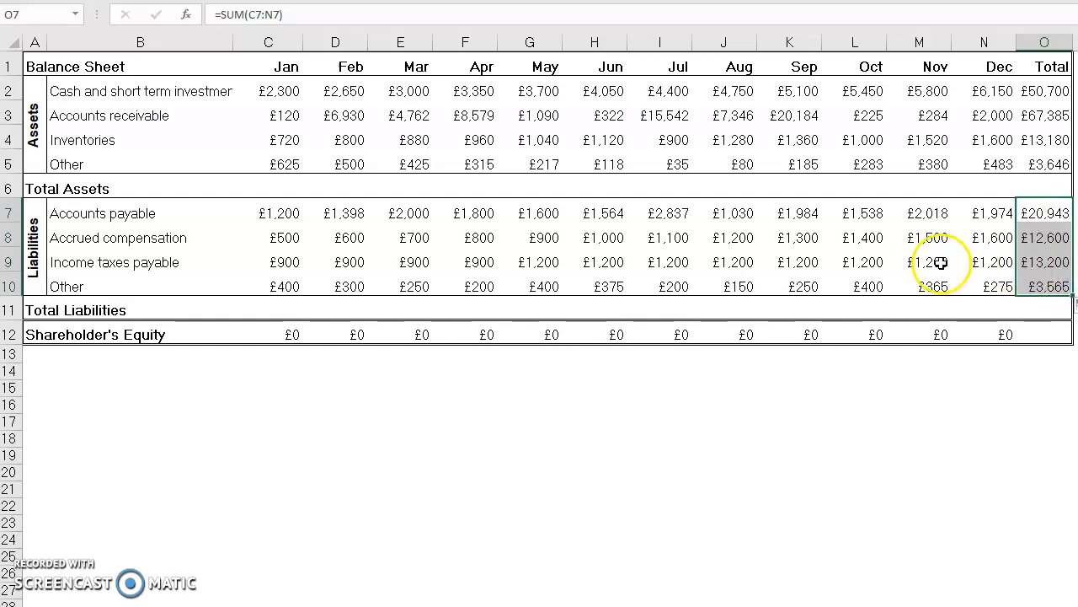
Step: Check which cell ranges the SUM formulas in the liabilities' Total column (O7 to O10) refer to
{"action": "left_click", "coordinate": [1020, 215]}
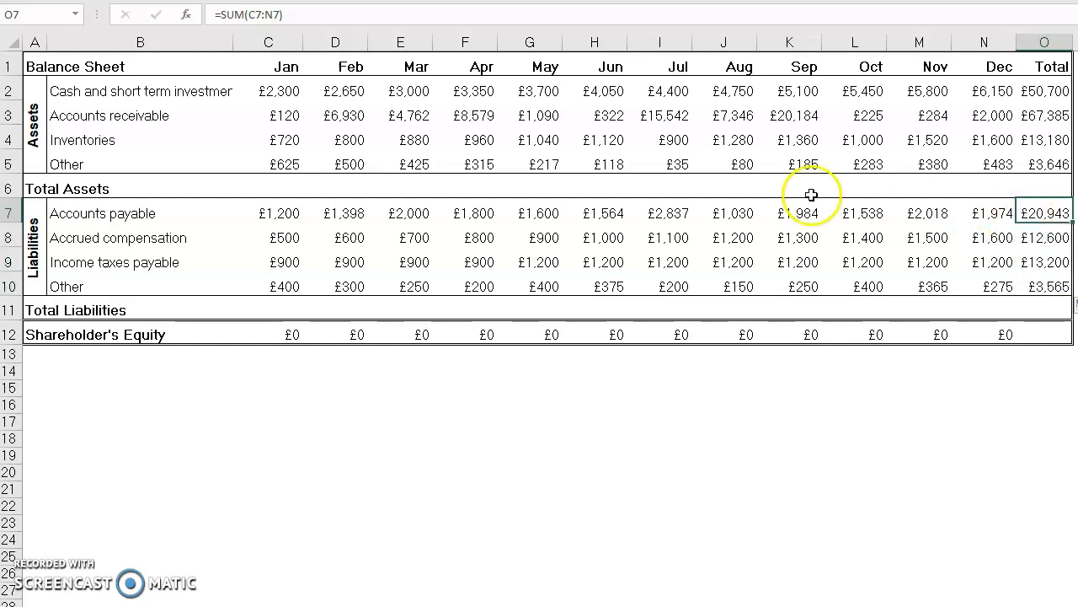
{"action": "left_click", "coordinate": [273, 15]}
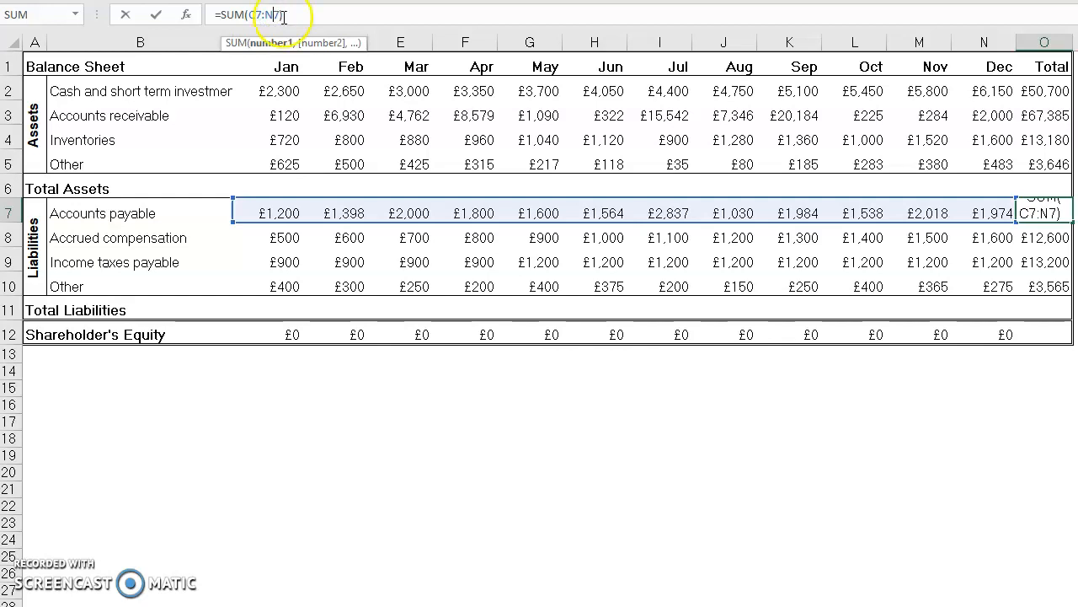
{"action": "key", "text": "Return"}
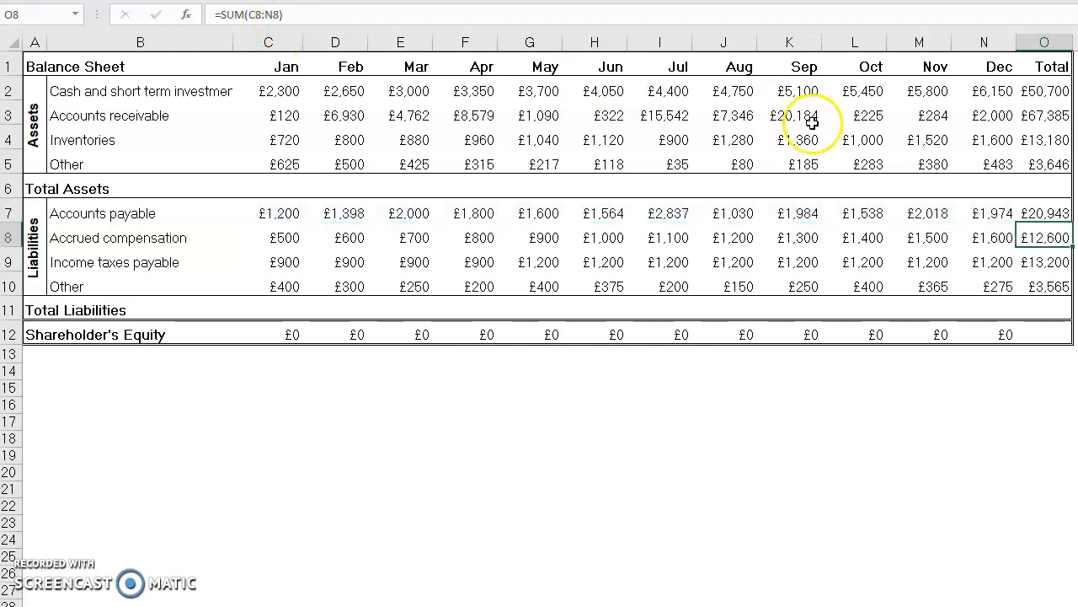
{"action": "left_click", "coordinate": [254, 14]}
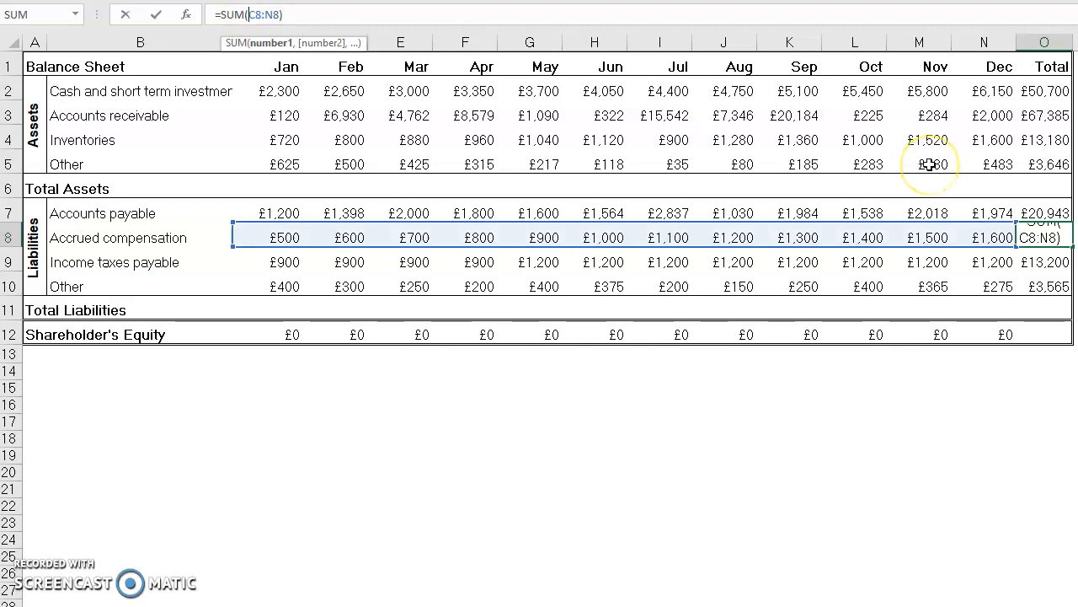
{"action": "key", "text": "Return"}
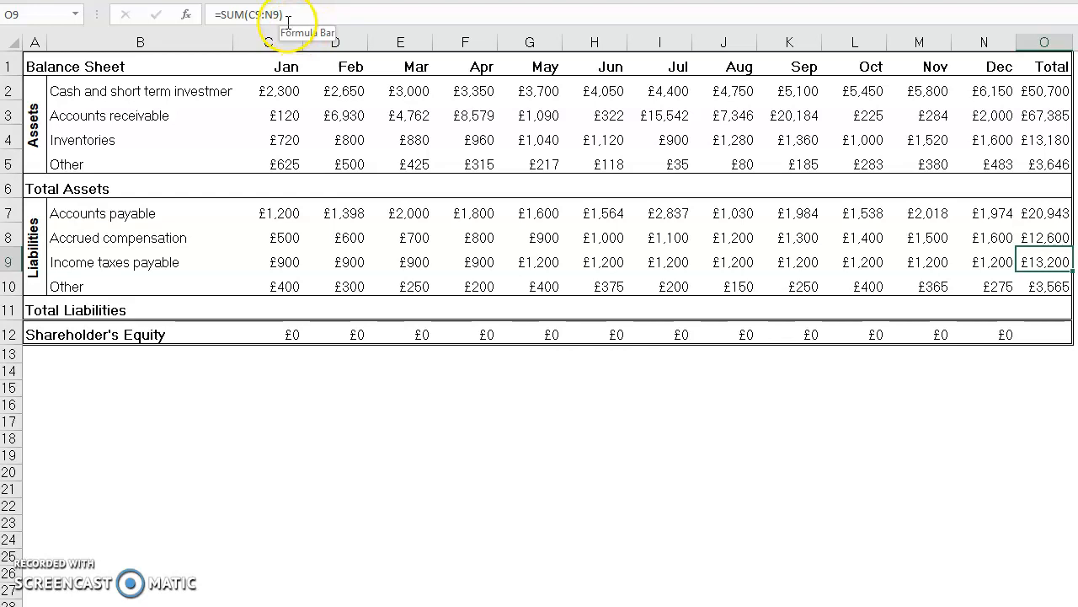
{"action": "key", "text": "Return"}
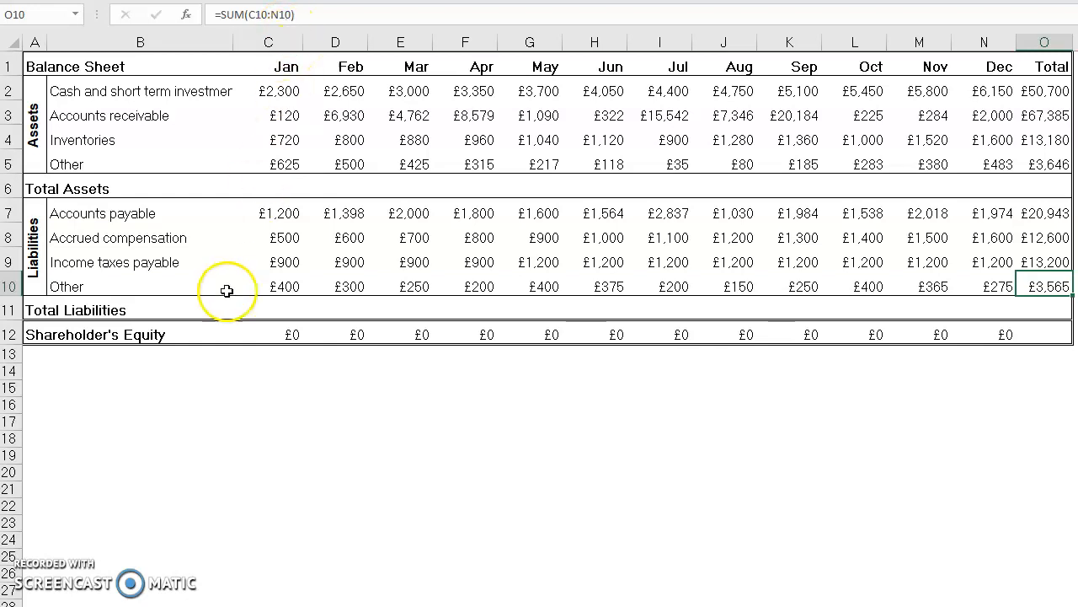
Step: Total January's assets in C6 with the formula =SUM(C2:C5)
{"action": "left_click", "coordinate": [277, 185]}
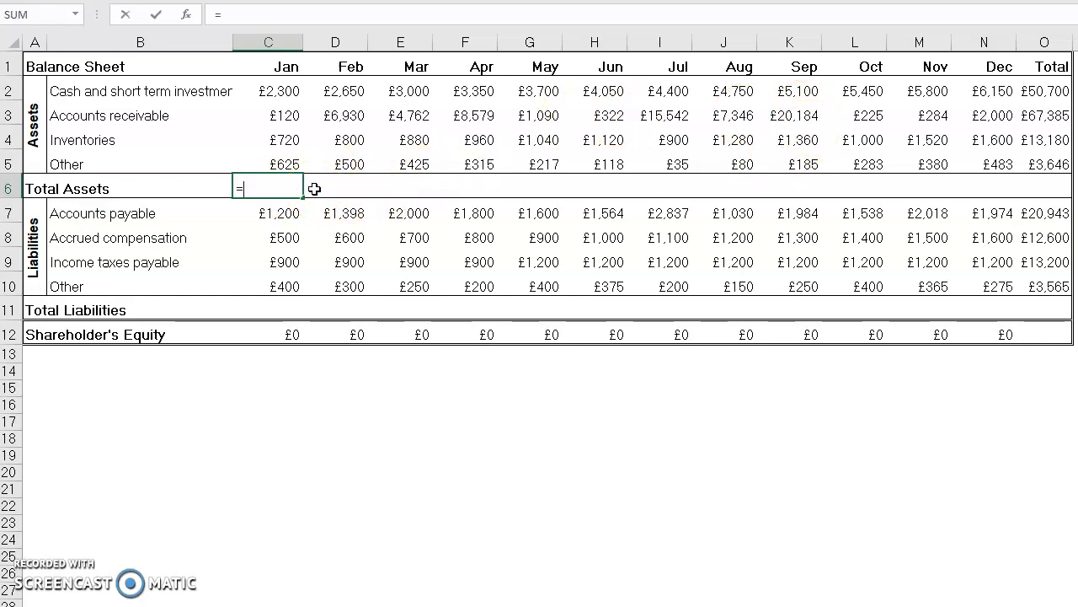
{"action": "type", "text": "SUM"}
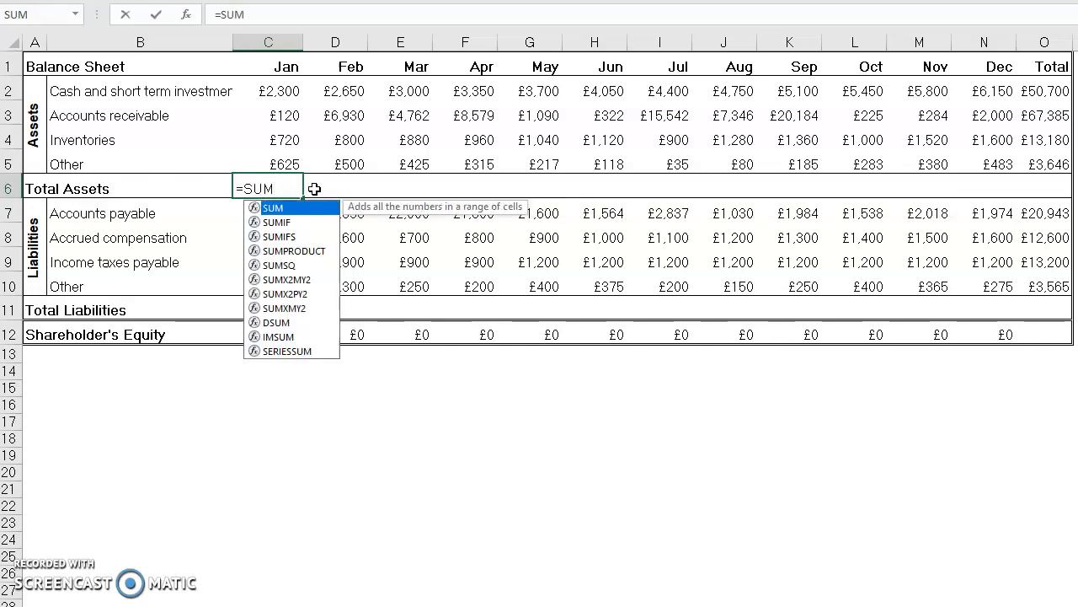
{"action": "type", "text": "("}
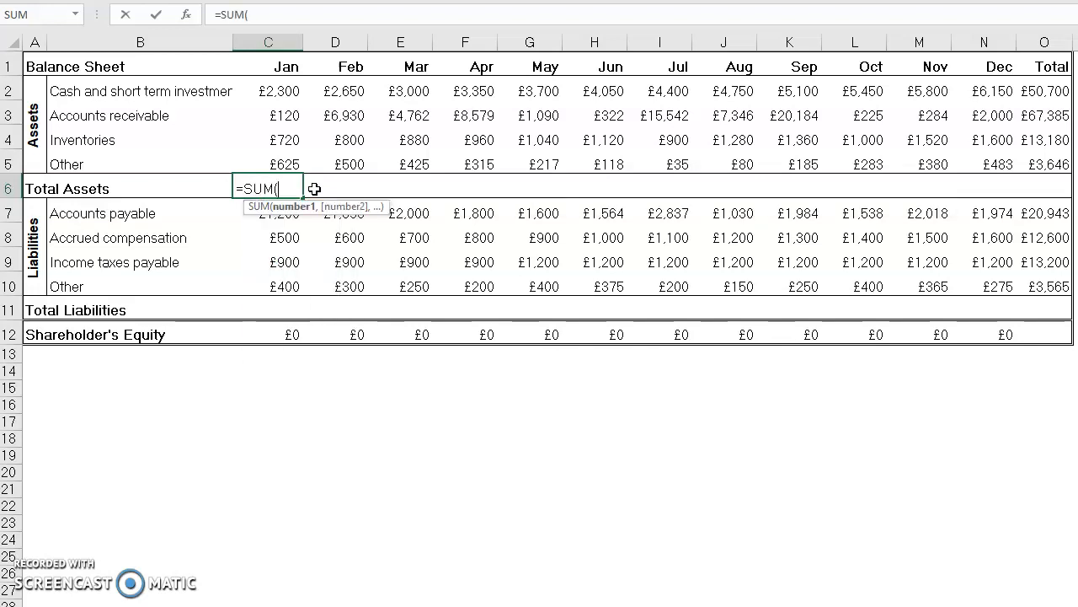
{"action": "left_click_drag", "start_coordinate": [261, 91], "coordinate": [279, 161]}
{"action": "left_click", "coordinate": [283, 10]}
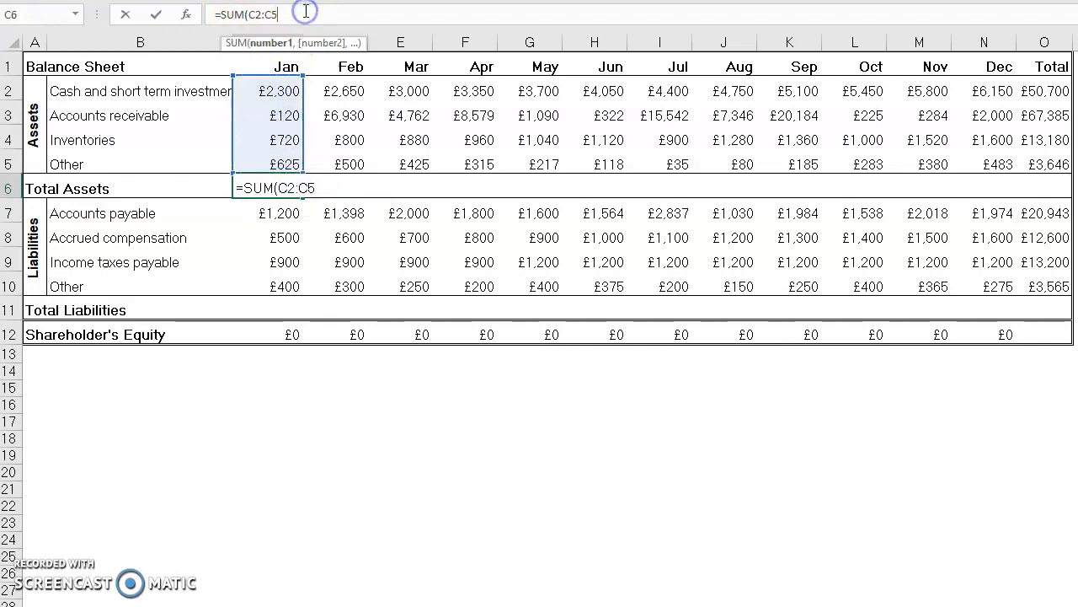
{"action": "type", "text": ")"}
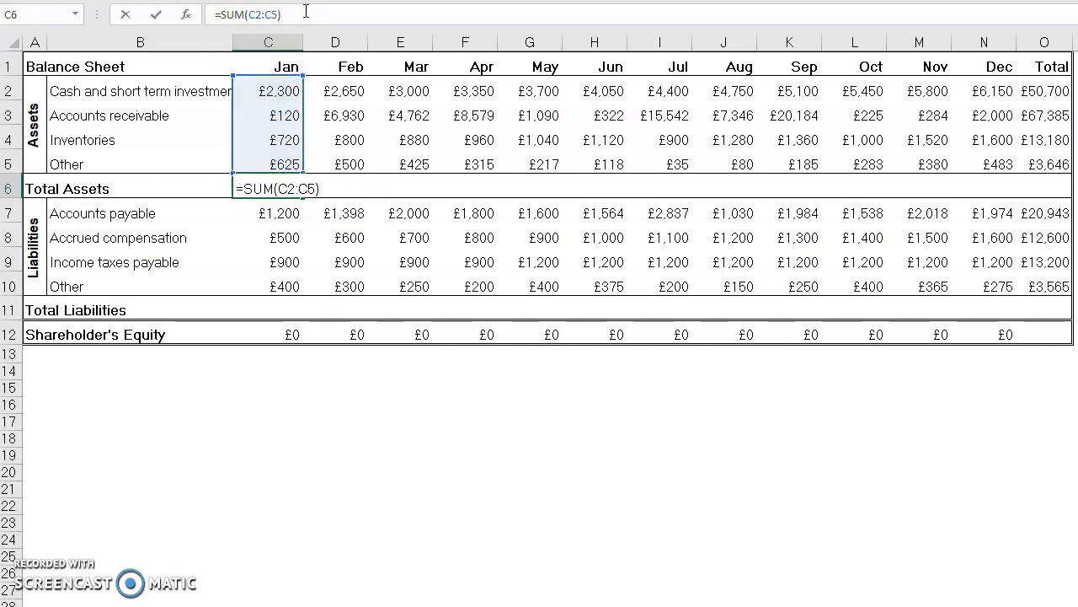
{"action": "key", "text": "Return"}
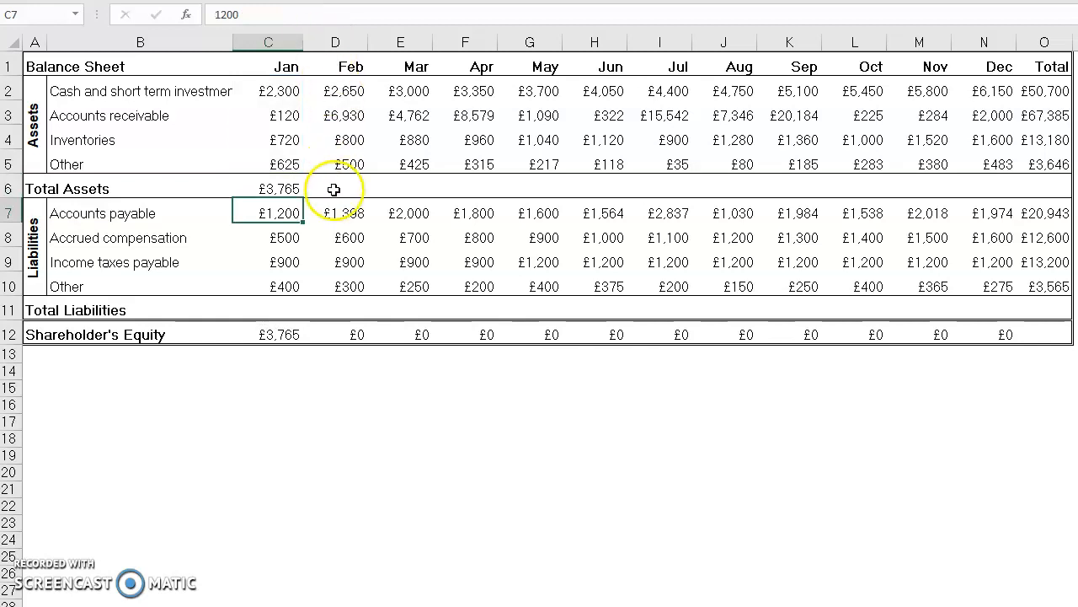
Step: Total February's assets in D6 with the formula =SUM(D2:D5)
{"action": "left_click", "coordinate": [333, 189]}
{"action": "type", "text": "=S"}
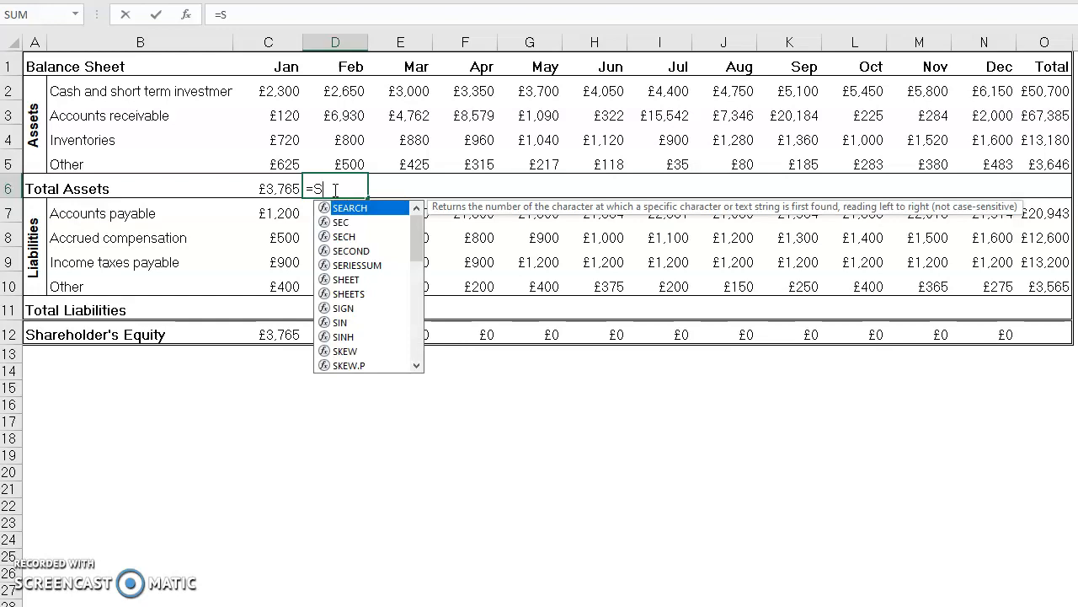
{"action": "type", "text": "UM("}
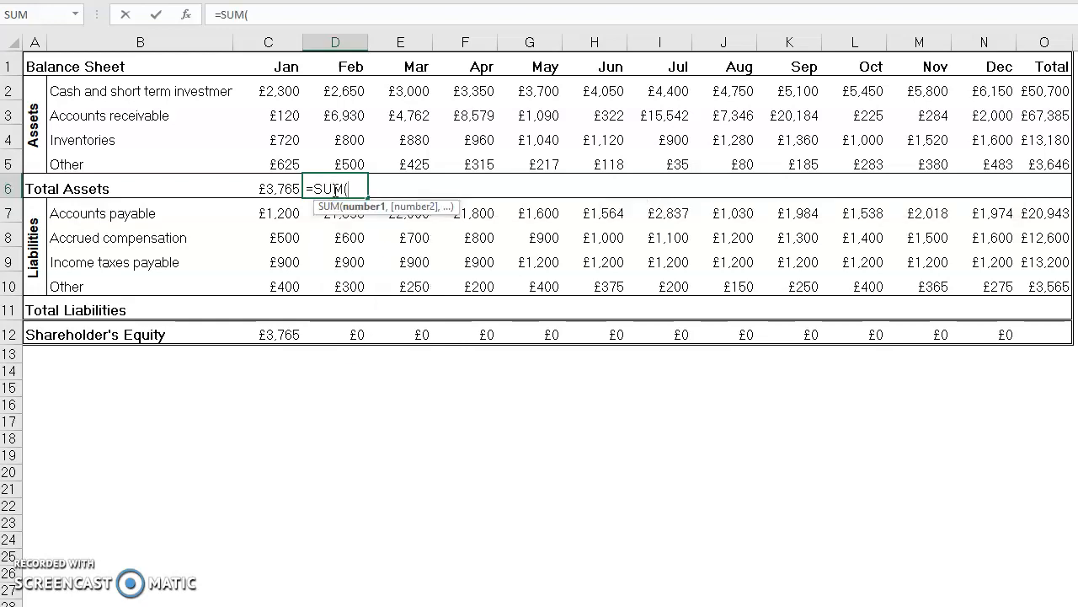
{"action": "left_click_drag", "start_coordinate": [344, 91], "coordinate": [340, 160]}
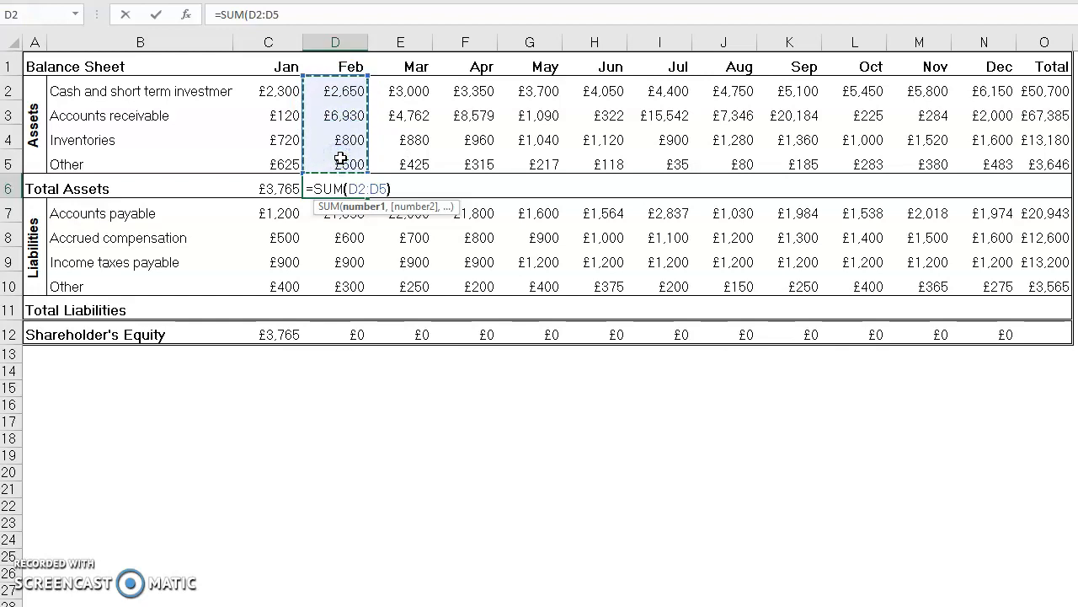
{"action": "type", "text": ")"}
{"action": "key", "text": "Return"}
Step: Copy February's Total Assets formula from D6 across the remaining months through December (N6)
{"action": "left_click", "coordinate": [331, 200]}
{"action": "left_click", "coordinate": [328, 185]}
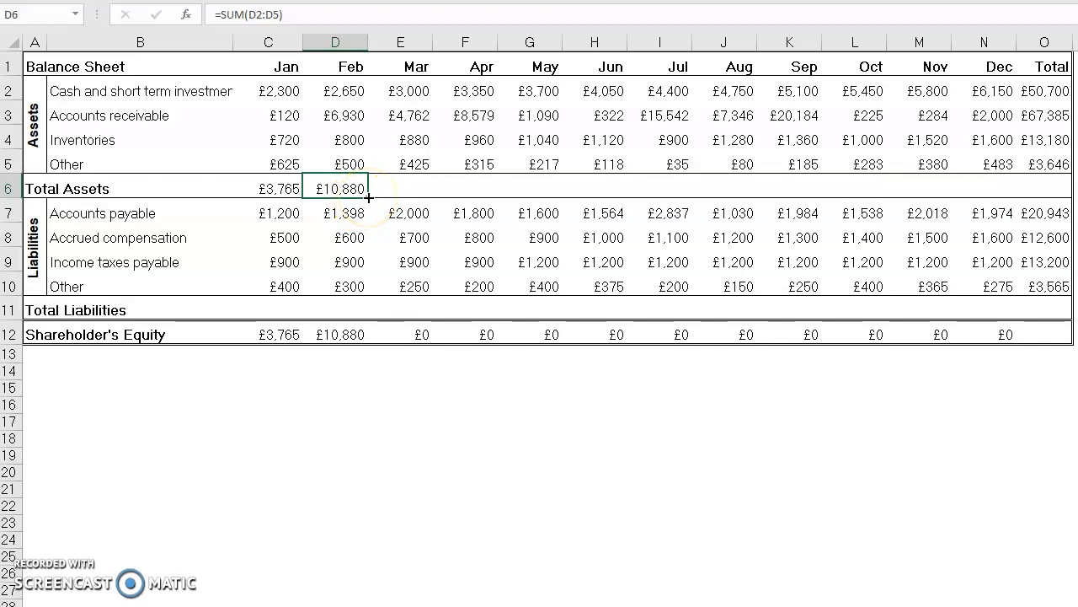
{"action": "left_click_drag", "start_coordinate": [369, 195], "coordinate": [1007, 161]}
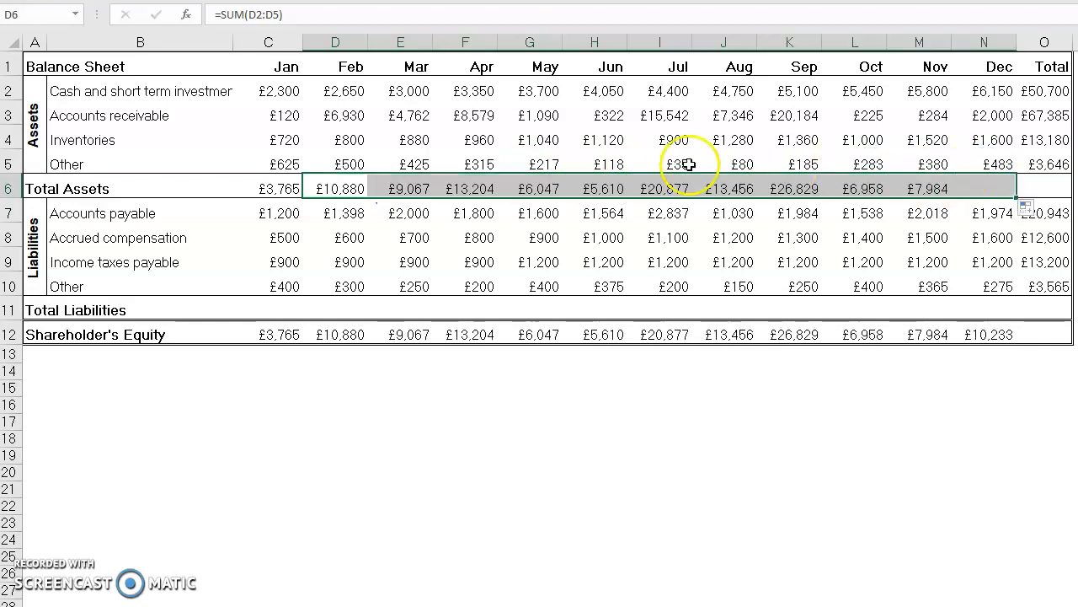
Step: Check the cell ranges used by the Total Assets formulas for January, February and March (C6 to E6)
{"action": "left_click", "coordinate": [411, 186]}
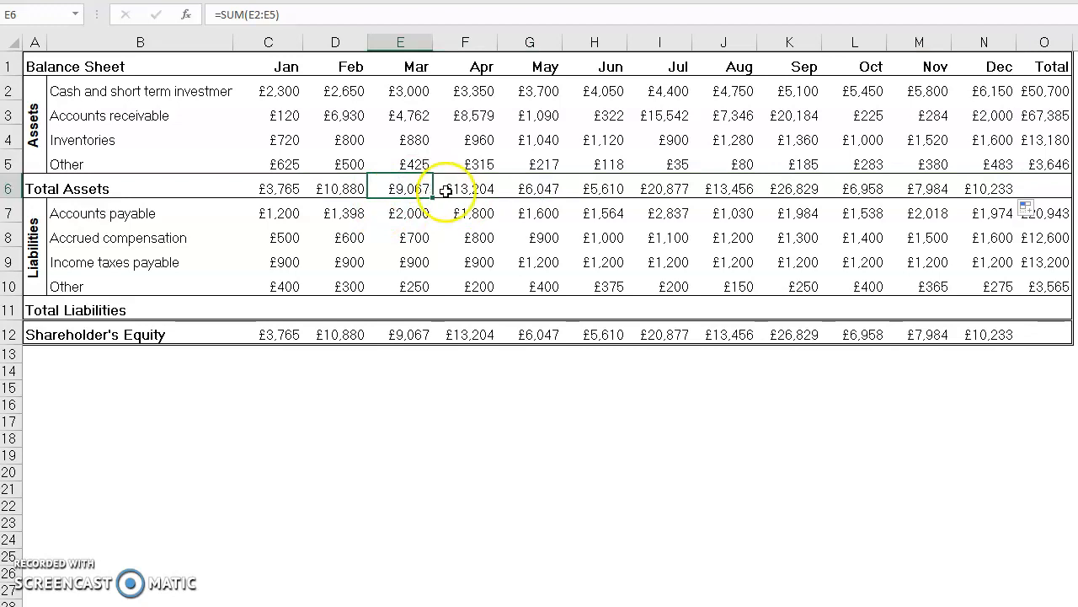
{"action": "left_click", "coordinate": [337, 181]}
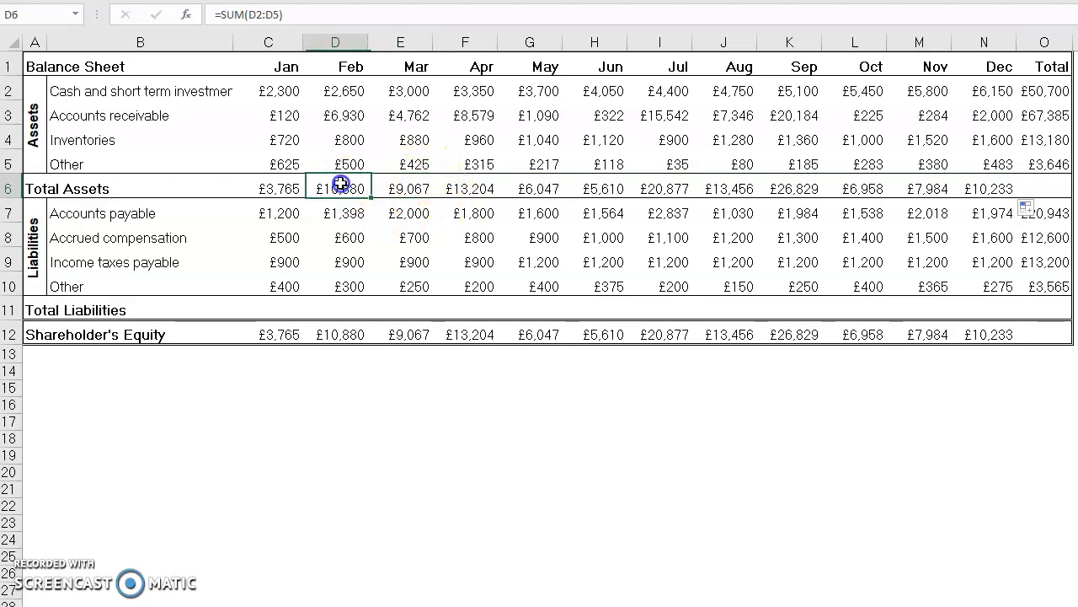
{"action": "left_click", "coordinate": [272, 180]}
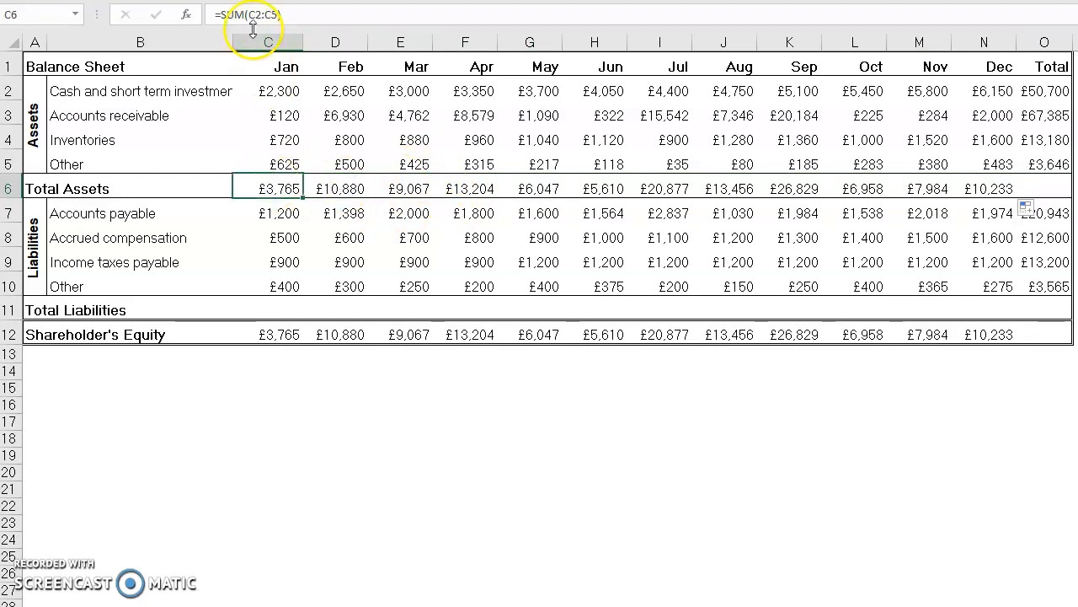
{"action": "left_click", "coordinate": [253, 12]}
{"action": "key", "text": "Return"}
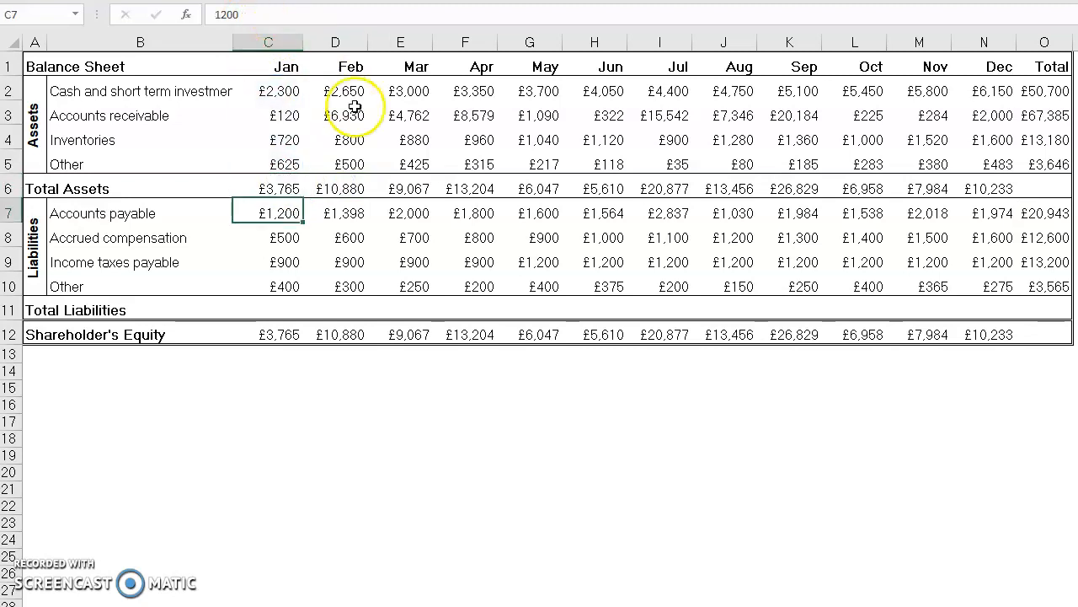
{"action": "left_click", "coordinate": [342, 187]}
{"action": "left_click", "coordinate": [263, 12]}
{"action": "key", "text": "Return"}
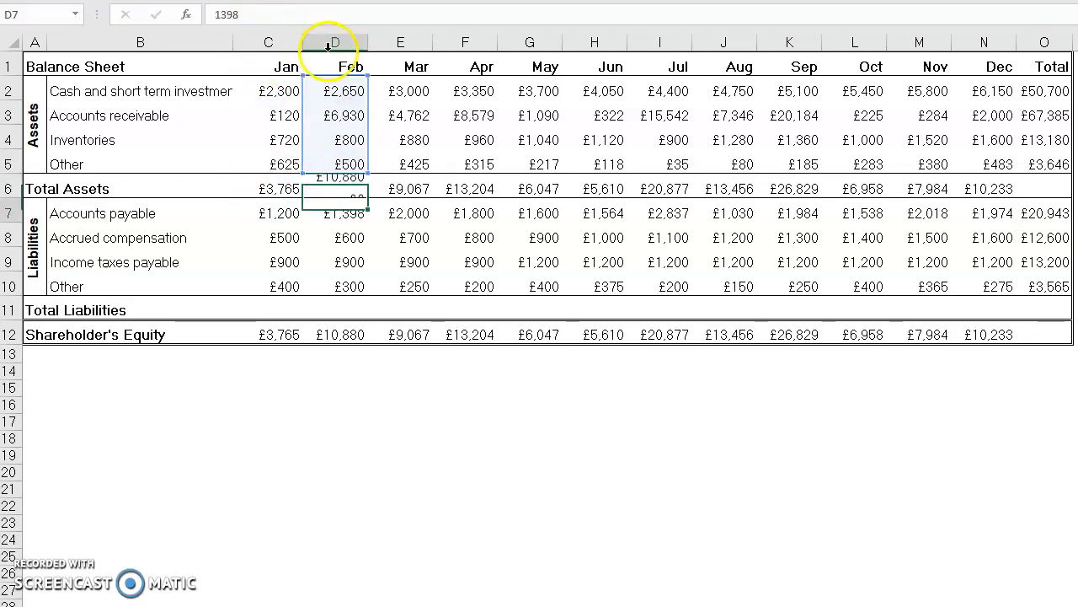
Step: Check month by month which cells the copied Total Assets formulas from March to December (E6 to N6) add up
{"action": "left_click", "coordinate": [407, 188]}
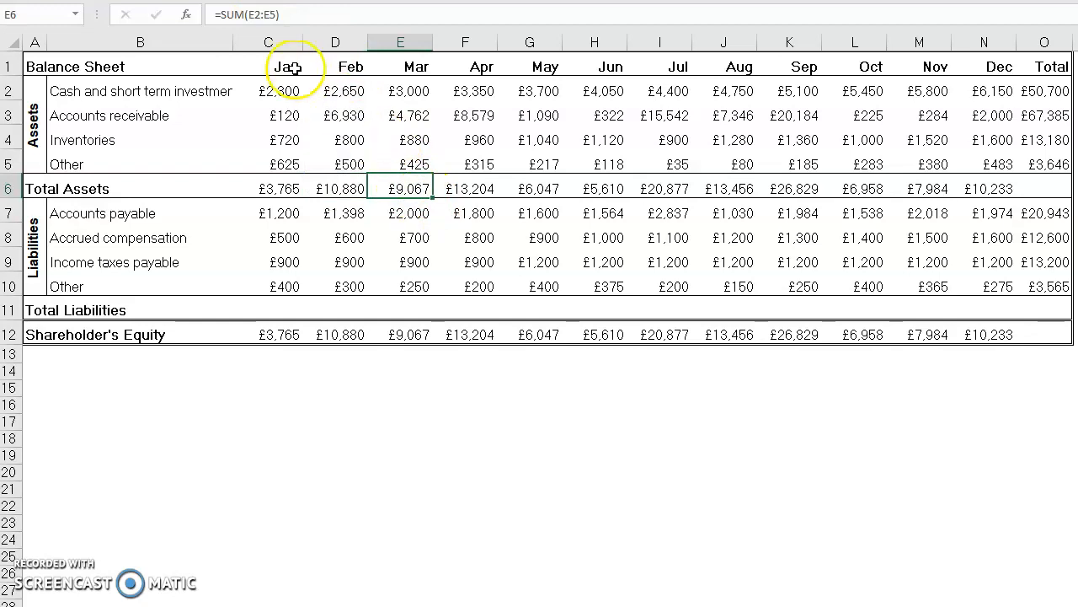
{"action": "left_click", "coordinate": [458, 189]}
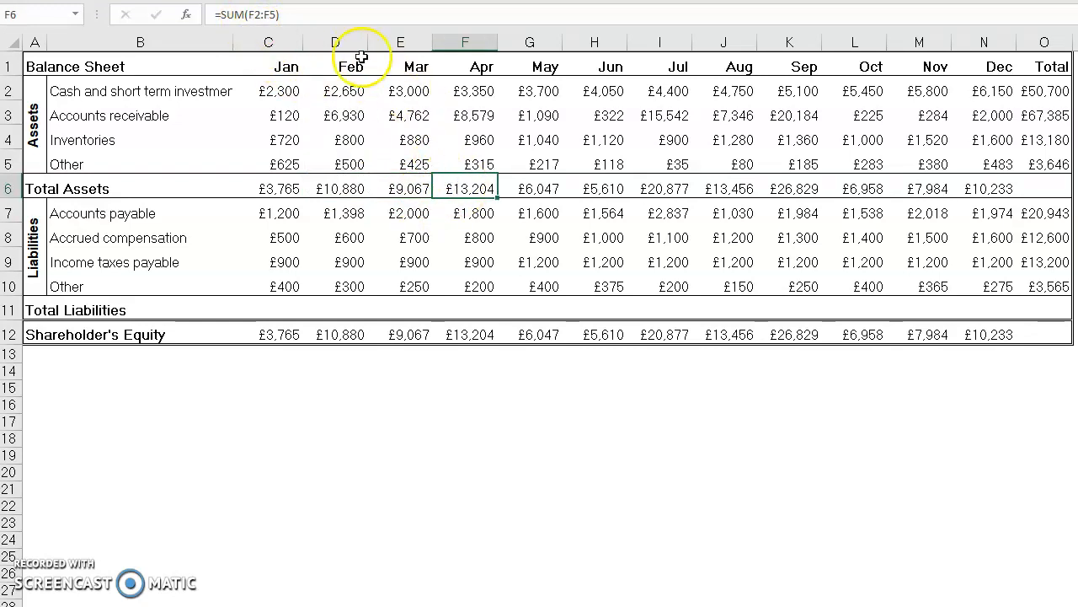
{"action": "left_click", "coordinate": [276, 14]}
{"action": "left_click", "coordinate": [529, 187]}
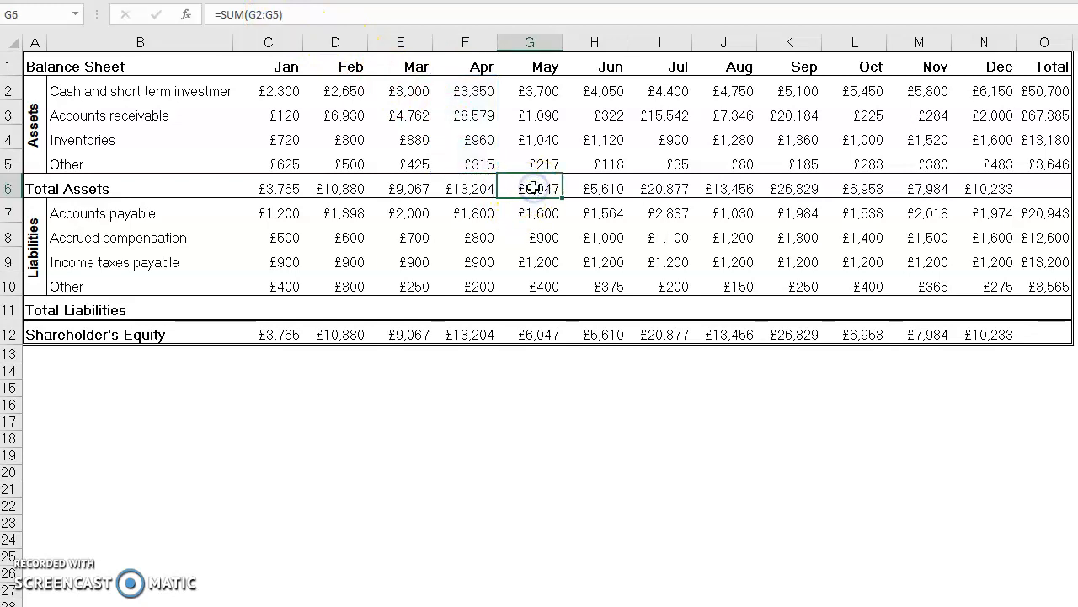
{"action": "left_click", "coordinate": [584, 189]}
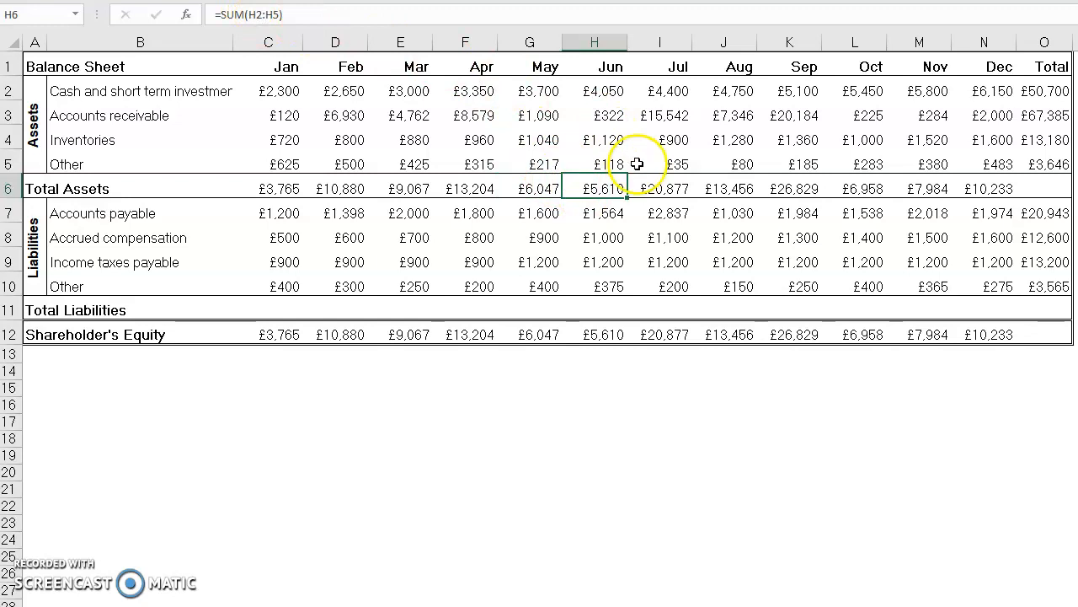
{"action": "left_click", "coordinate": [665, 189]}
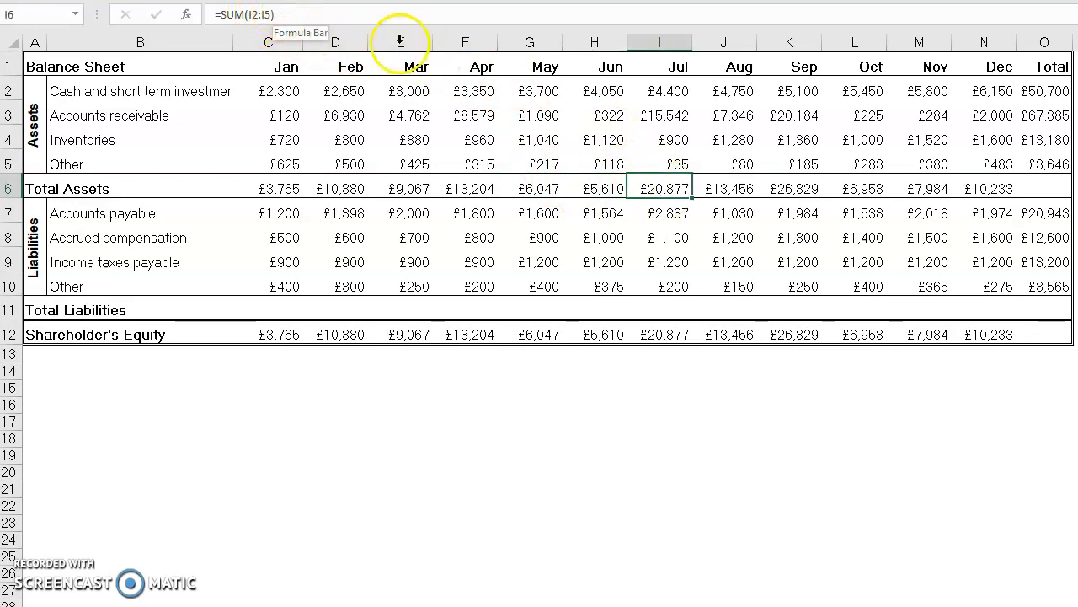
{"action": "left_click", "coordinate": [741, 188]}
{"action": "left_click", "coordinate": [268, 14]}
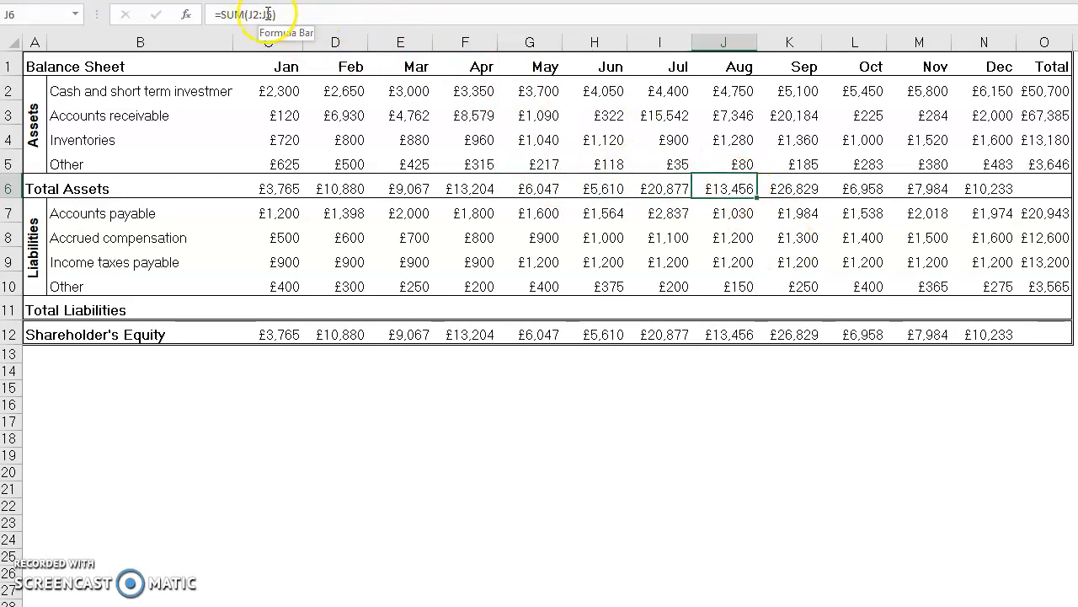
{"action": "left_click", "coordinate": [788, 187]}
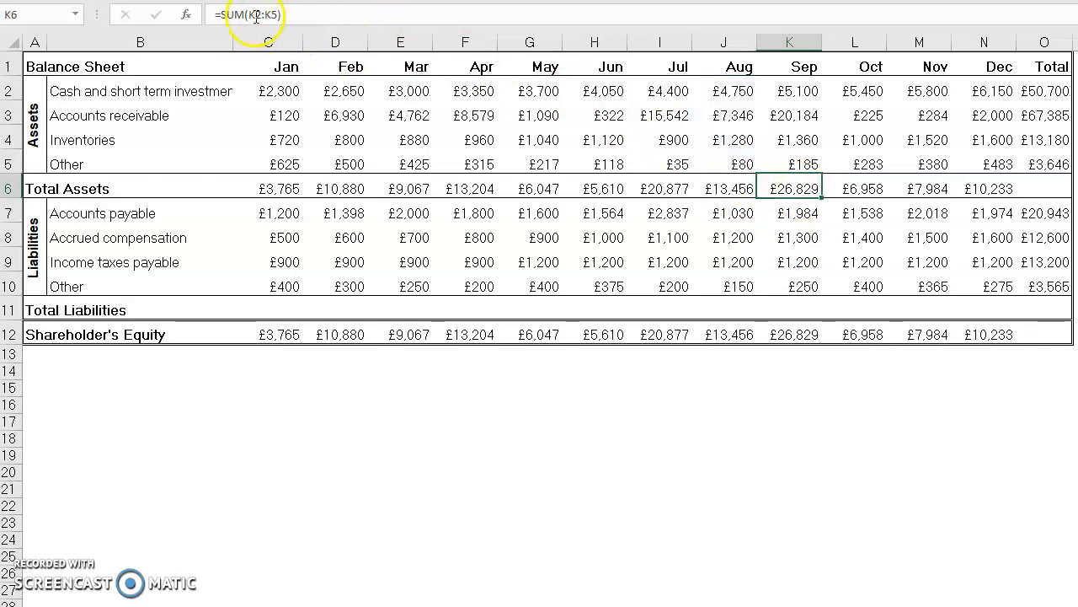
{"action": "left_click", "coordinate": [856, 187]}
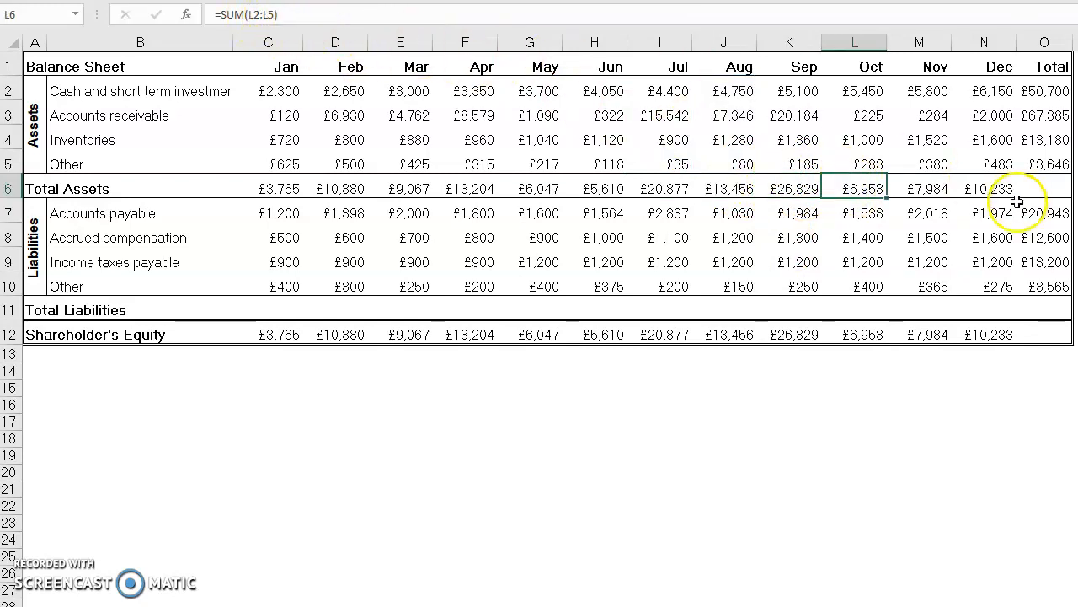
{"action": "left_click", "coordinate": [926, 190]}
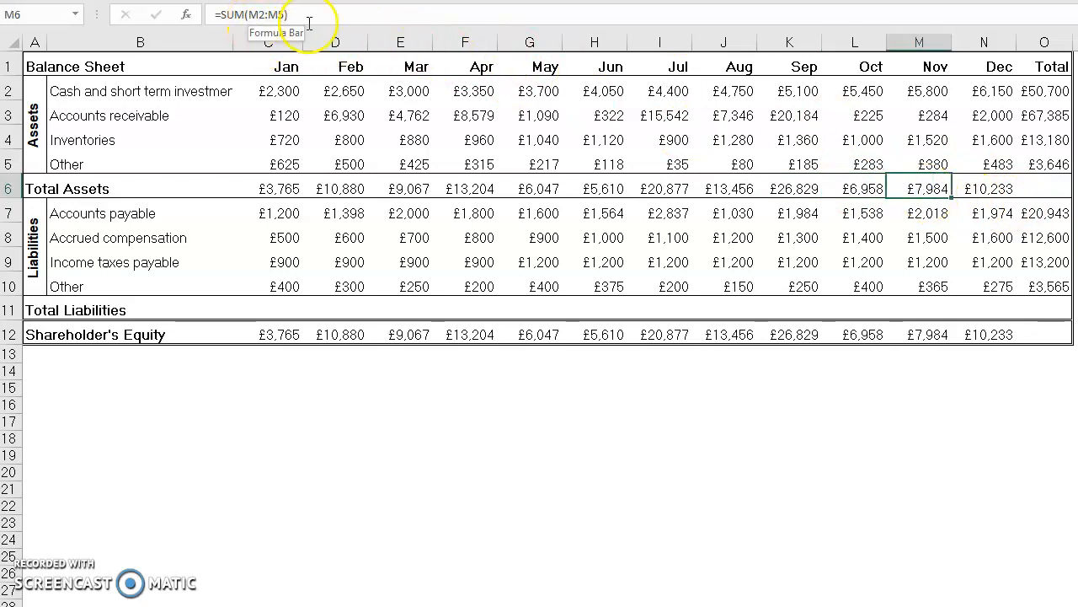
{"action": "left_click", "coordinate": [982, 188]}
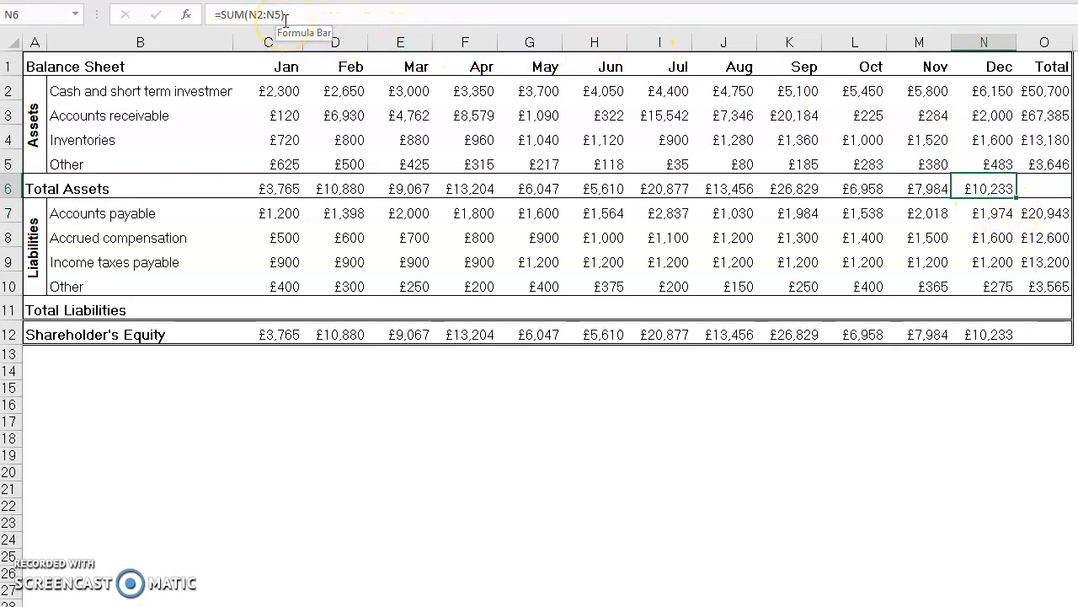
Step: Copy December's Total Assets formula from N6 into the Total column cell O6
{"action": "key", "text": "Down"}
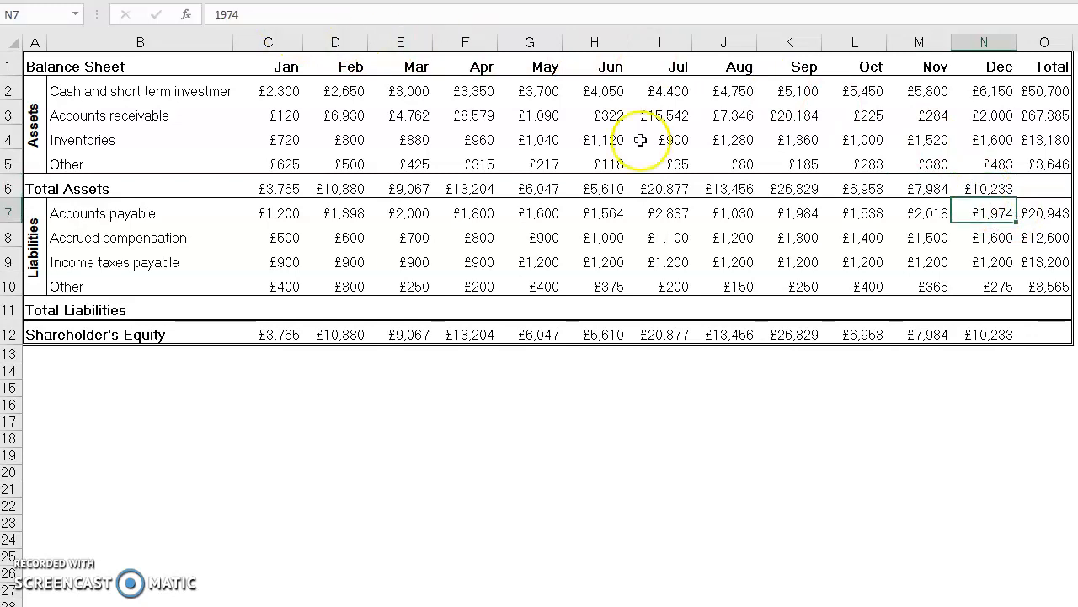
{"action": "left_click", "coordinate": [995, 187]}
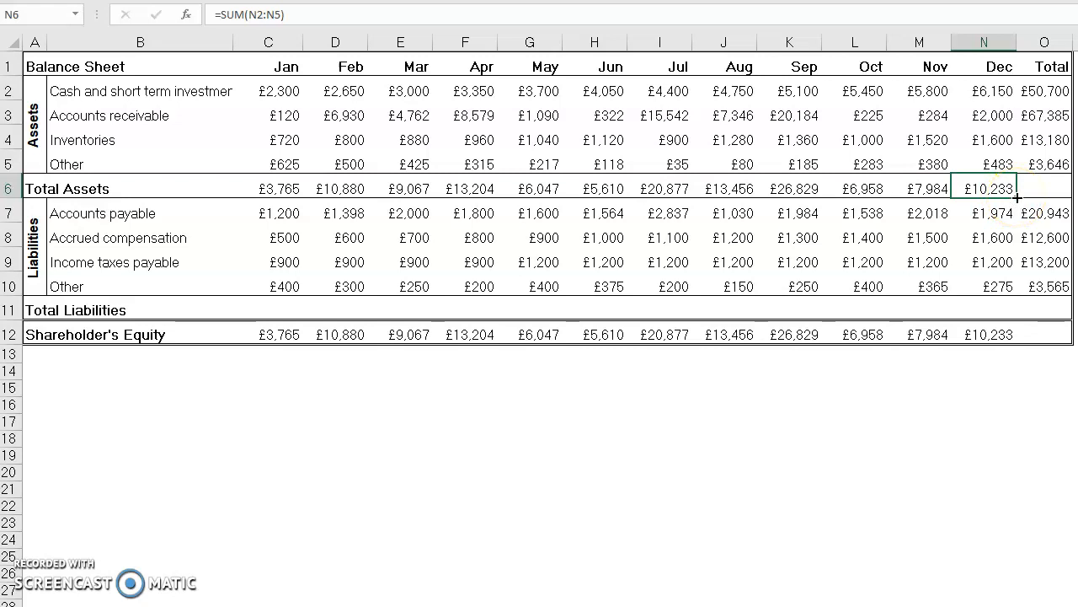
{"action": "left_click_drag", "start_coordinate": [1029, 197], "coordinate": [1066, 198]}
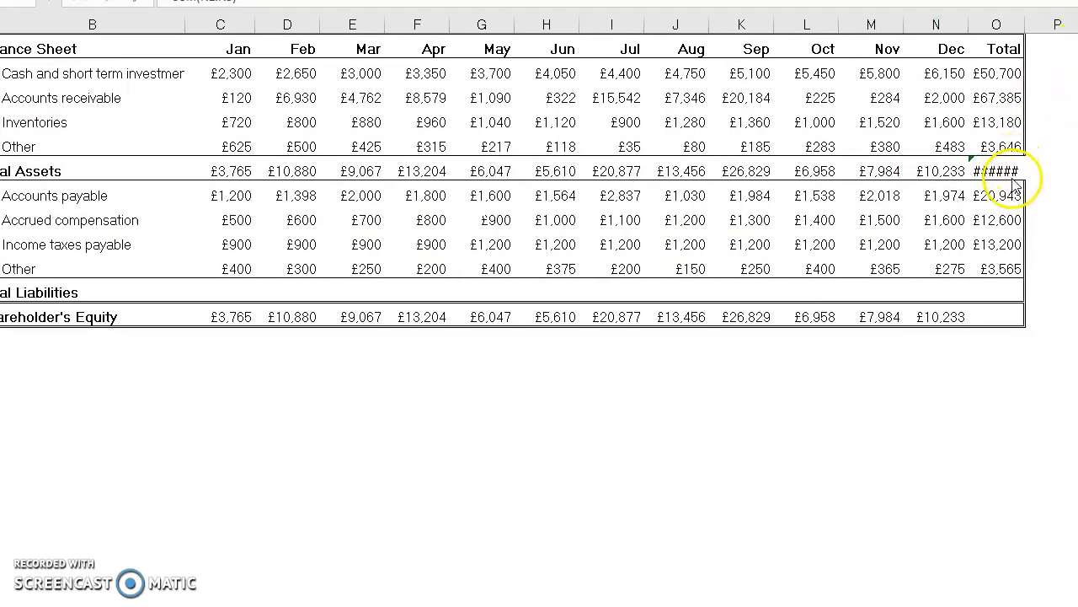
Step: Widen the Total column O to fit its contents so the Total Assets figure in O6 can be read
{"action": "left_click", "coordinate": [1023, 32]}
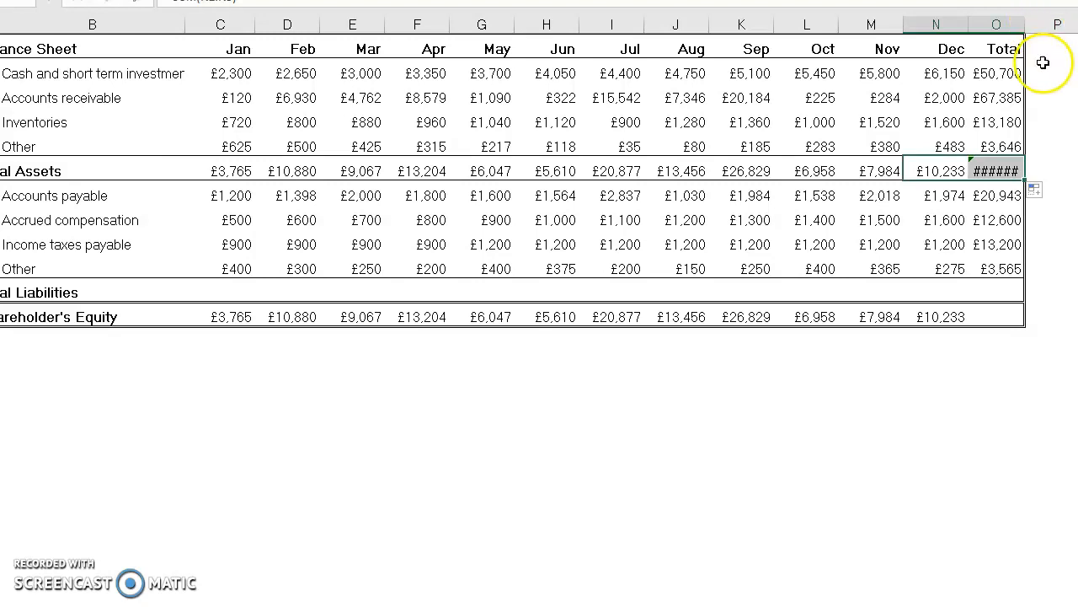
{"action": "left_click", "coordinate": [1043, 63]}
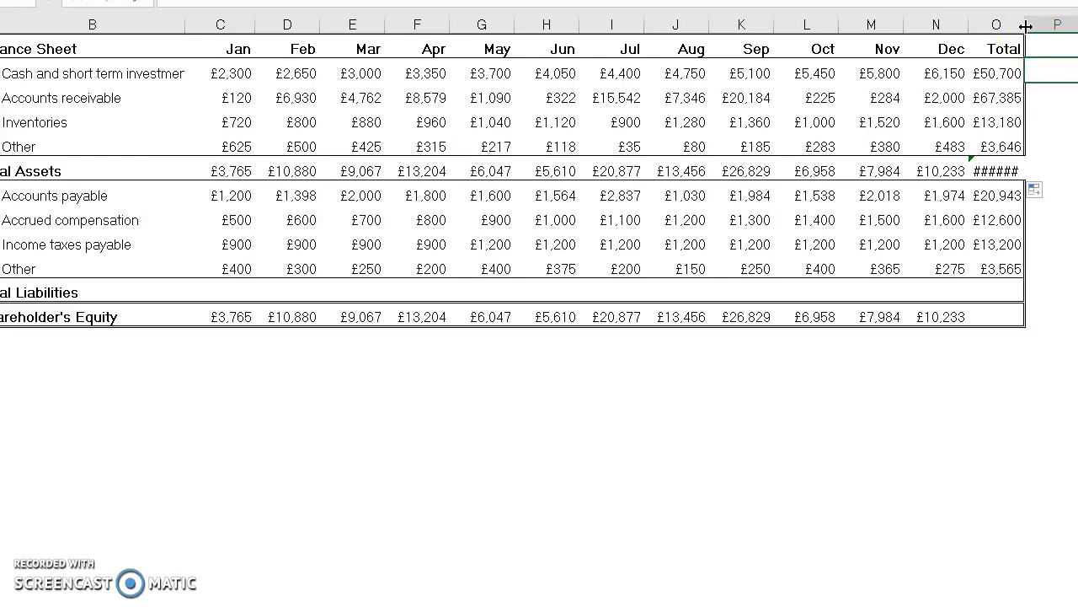
{"action": "double_click", "coordinate": [1027, 26]}
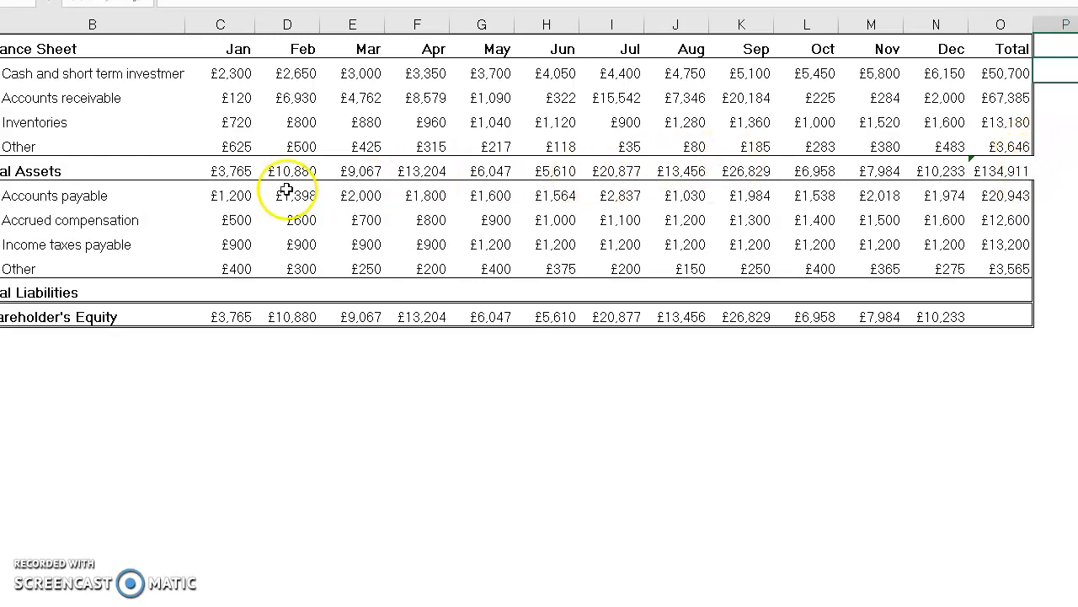
Step: Ignore the inconsistent formula error flagged on the yearly Total Assets cell O6
{"action": "left_click", "coordinate": [1005, 171]}
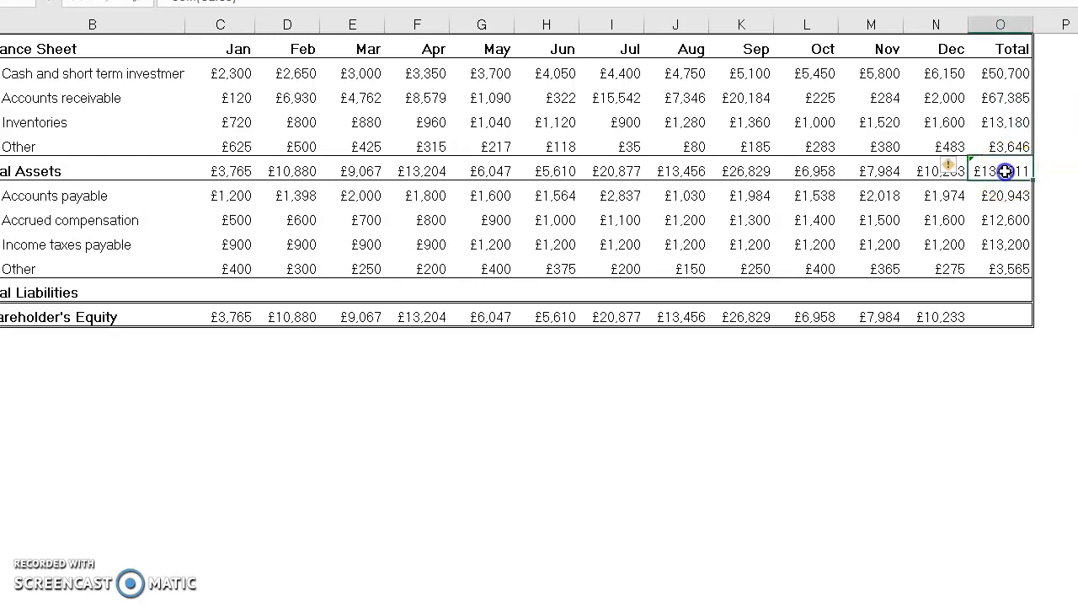
{"action": "left_click", "coordinate": [952, 168]}
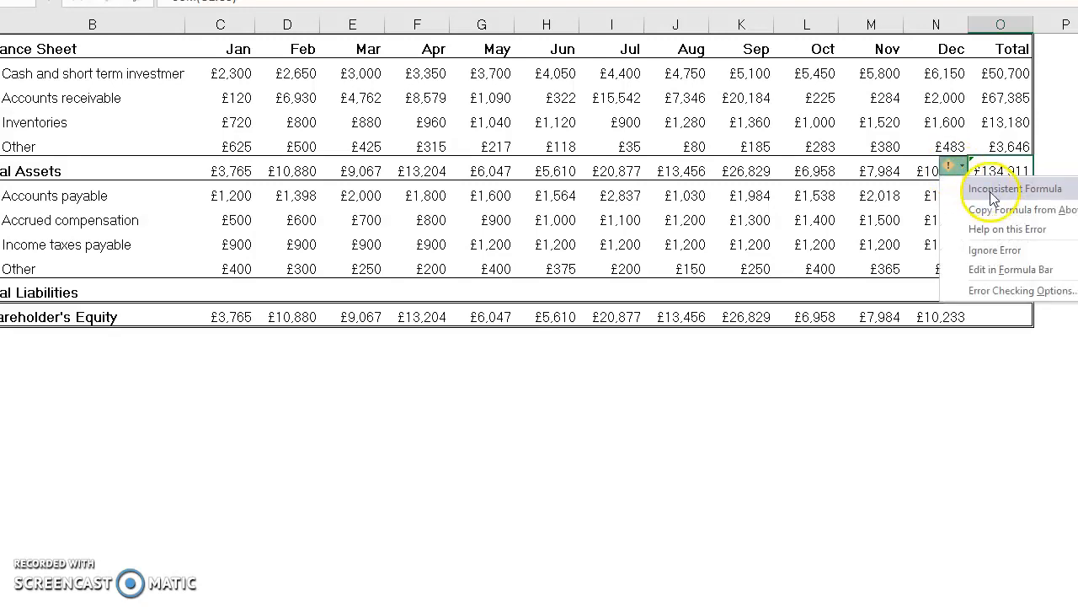
{"action": "left_click", "coordinate": [1058, 153]}
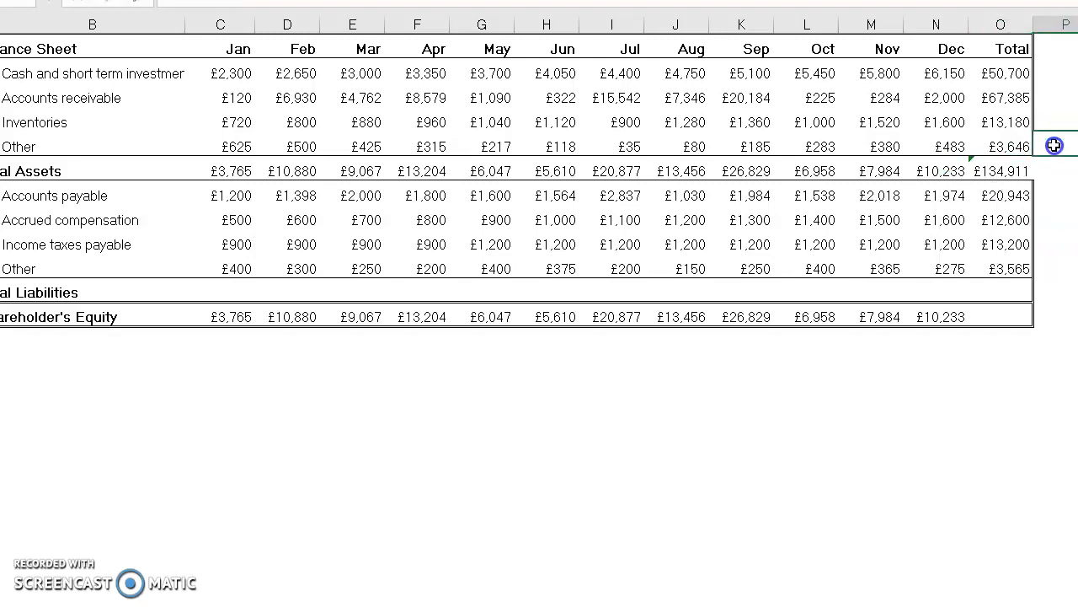
{"action": "left_click", "coordinate": [1003, 171]}
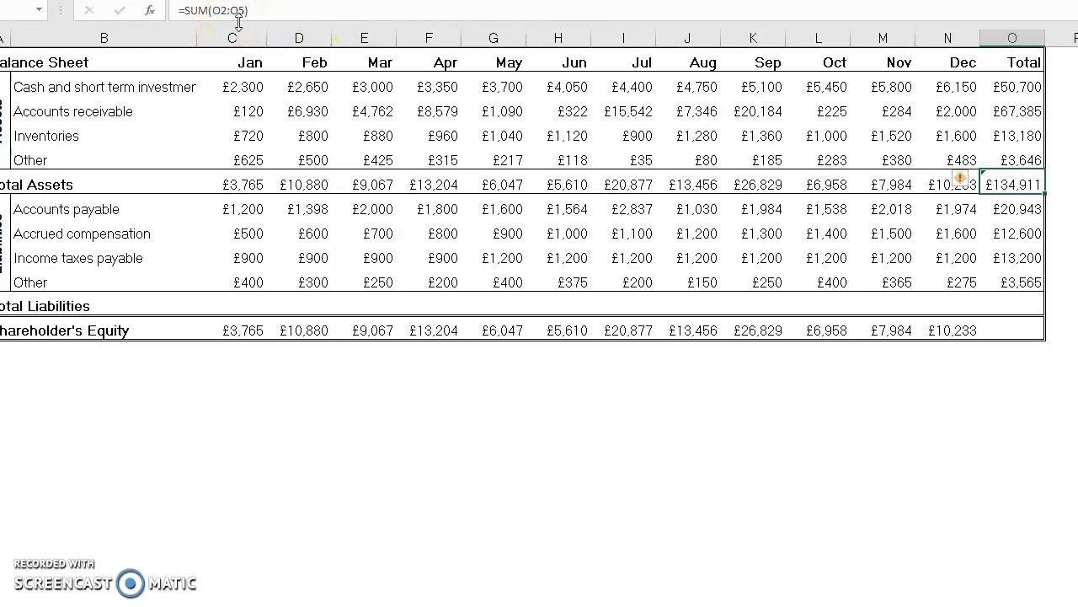
{"action": "left_click", "coordinate": [963, 183]}
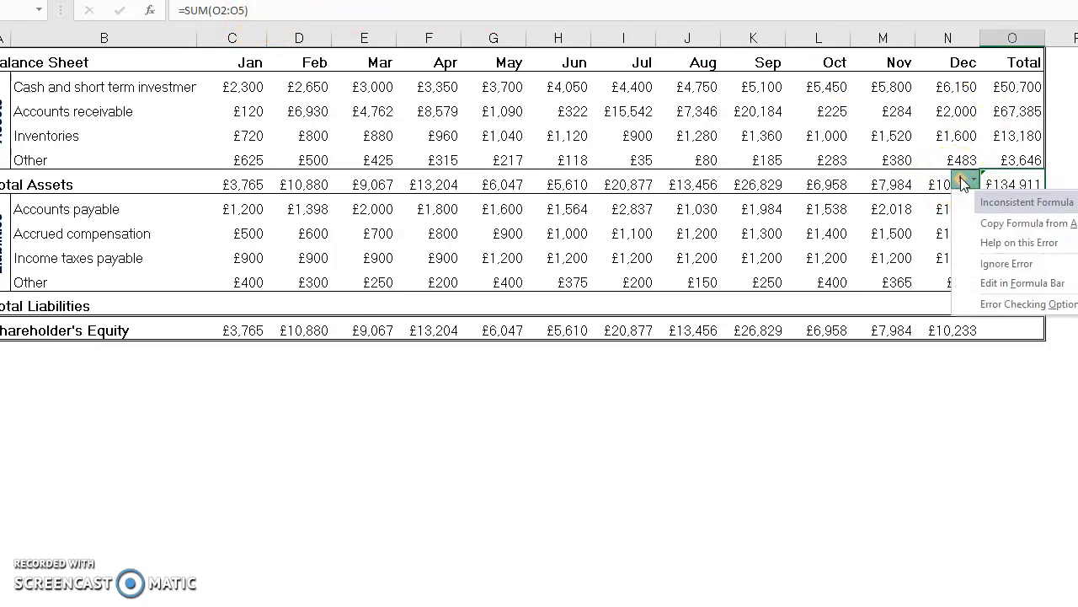
{"action": "left_click", "coordinate": [995, 265]}
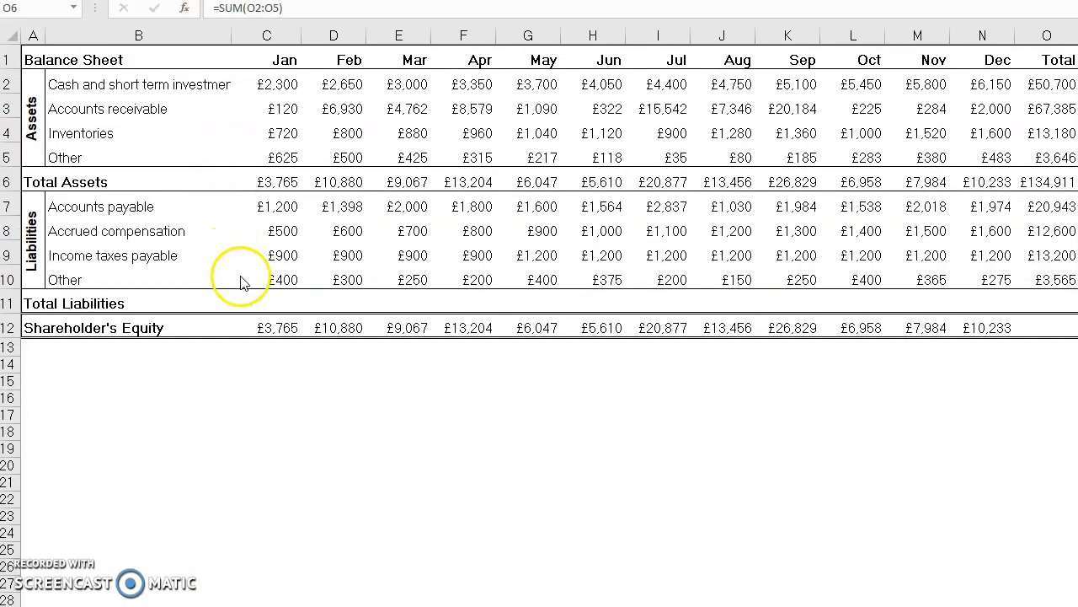
{"action": "key", "text": "F2"}
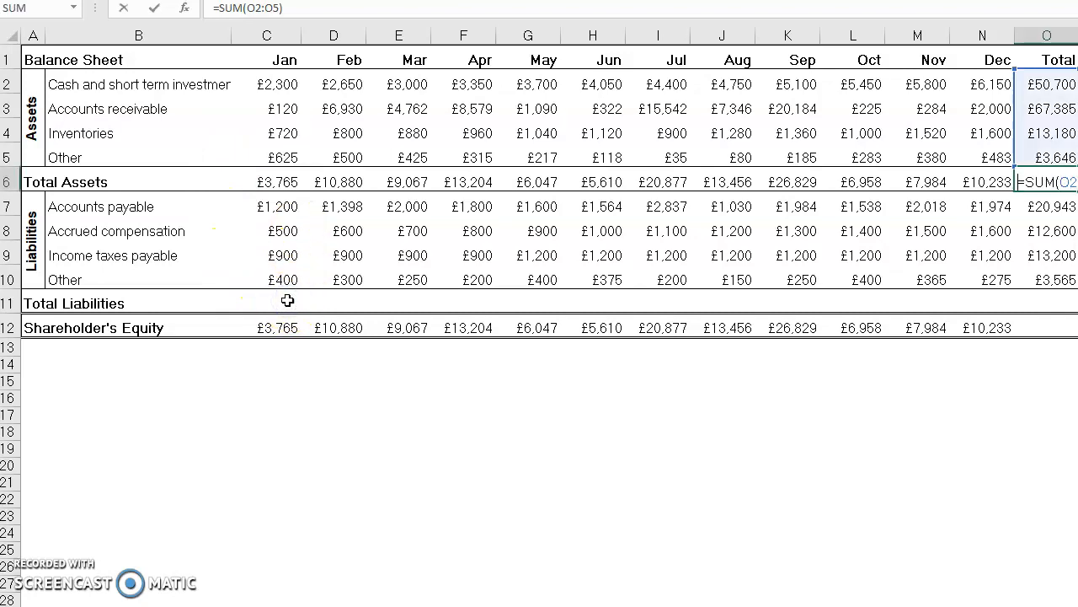
{"action": "type", "text": "="}
{"action": "left_click", "coordinate": [272, 300]}
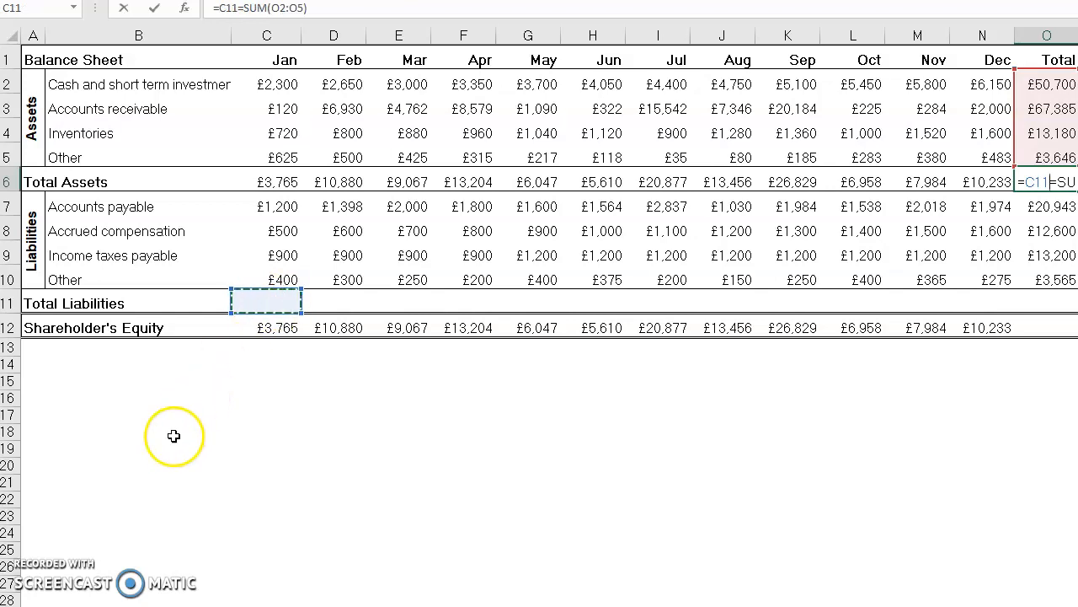
{"action": "key", "text": "Escape"}
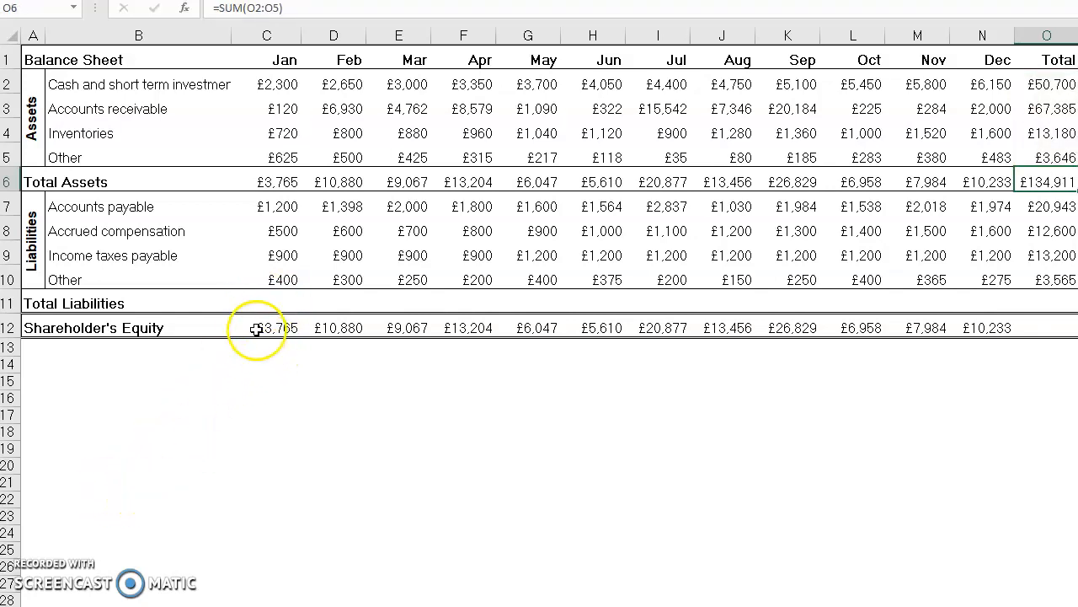
Step: Enter =SUM(C7:C10) in C11 to add up January's Total Liabilities
{"action": "left_click", "coordinate": [273, 299]}
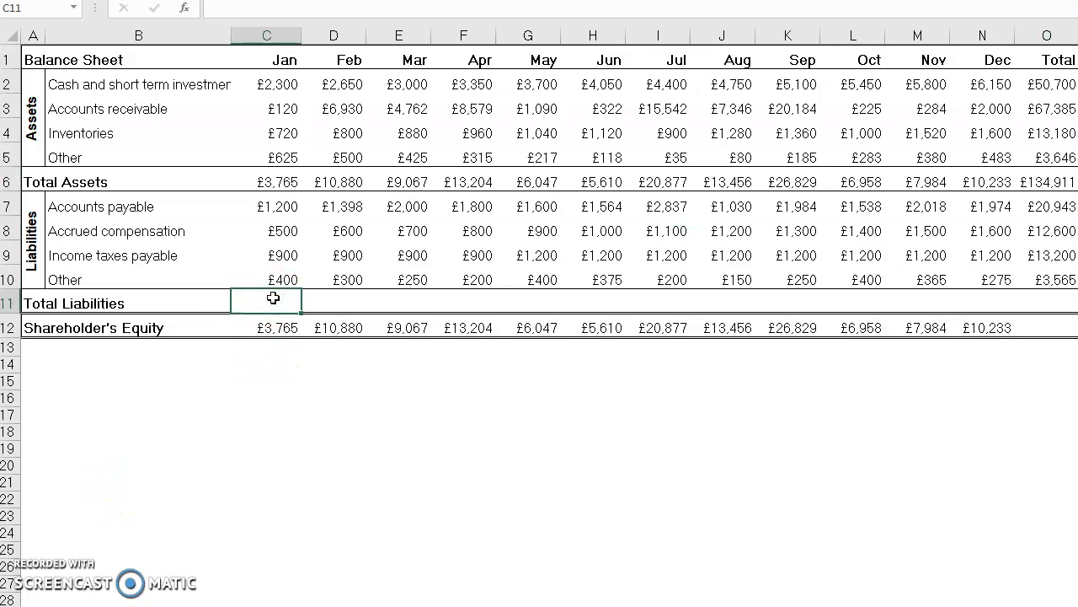
{"action": "type", "text": "=SUM"}
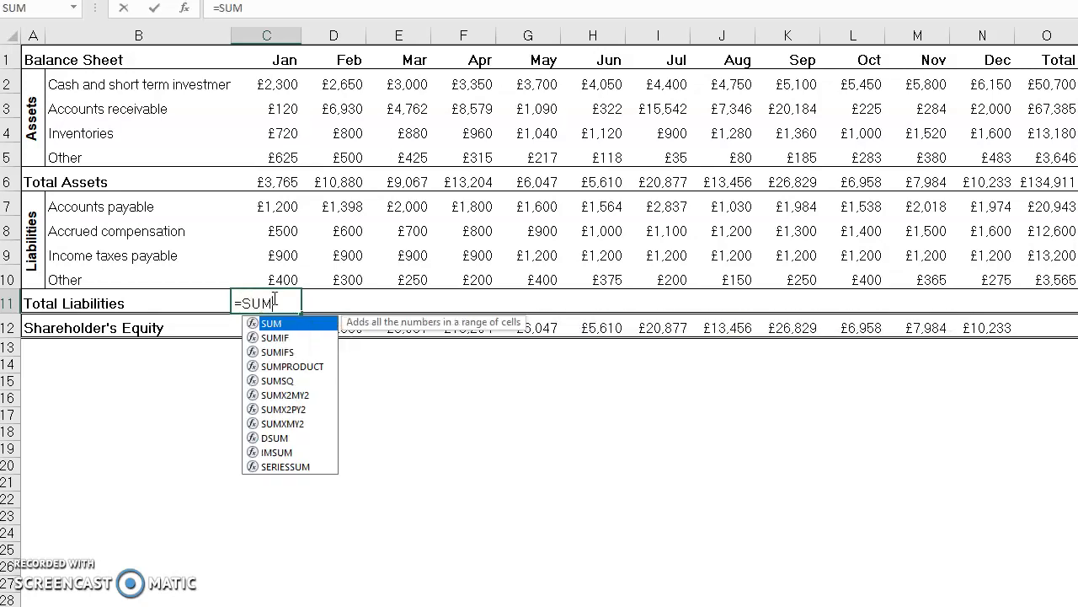
{"action": "type", "text": "("}
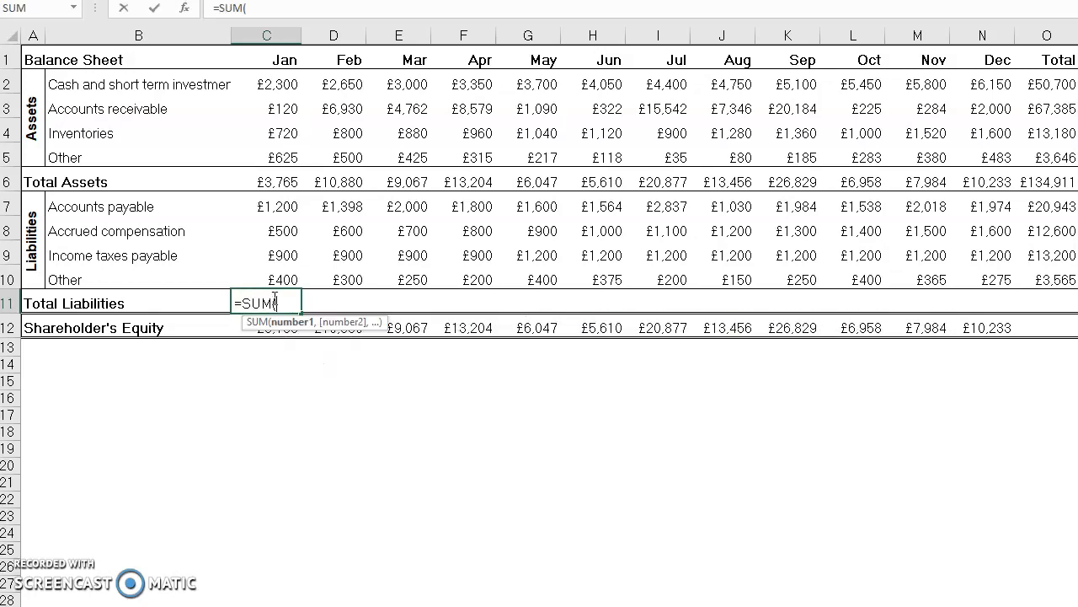
{"action": "left_click_drag", "start_coordinate": [284, 211], "coordinate": [282, 270]}
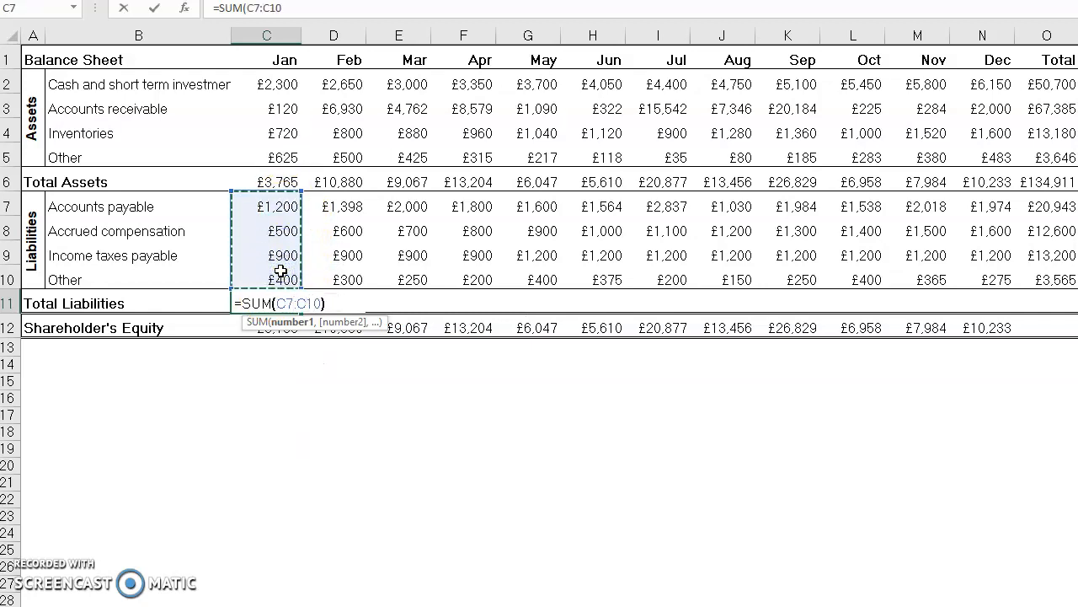
{"action": "type", "text": ")"}
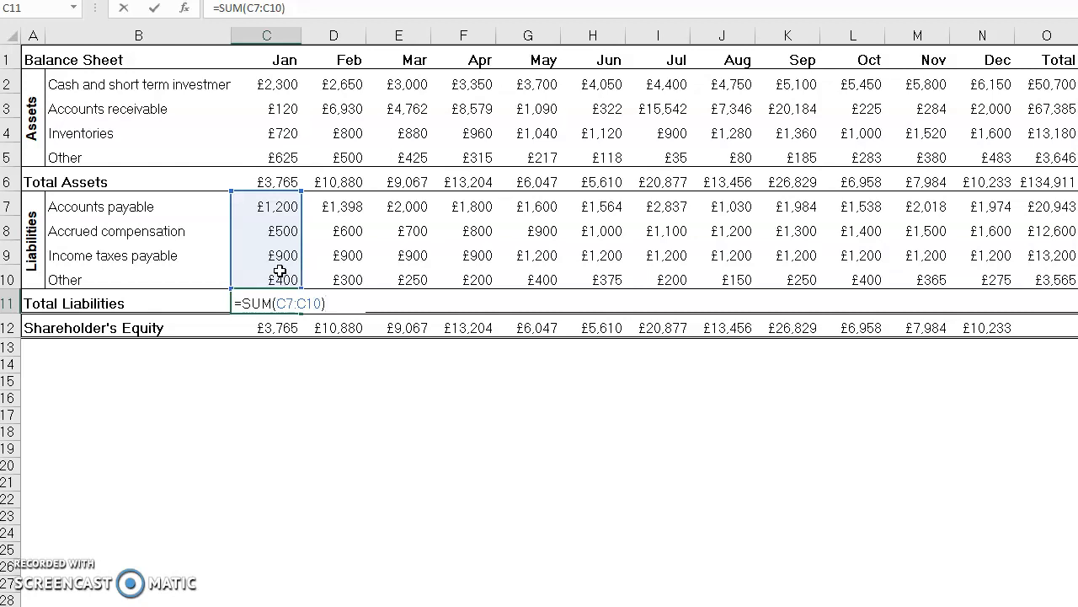
{"action": "left_click", "coordinate": [246, 8]}
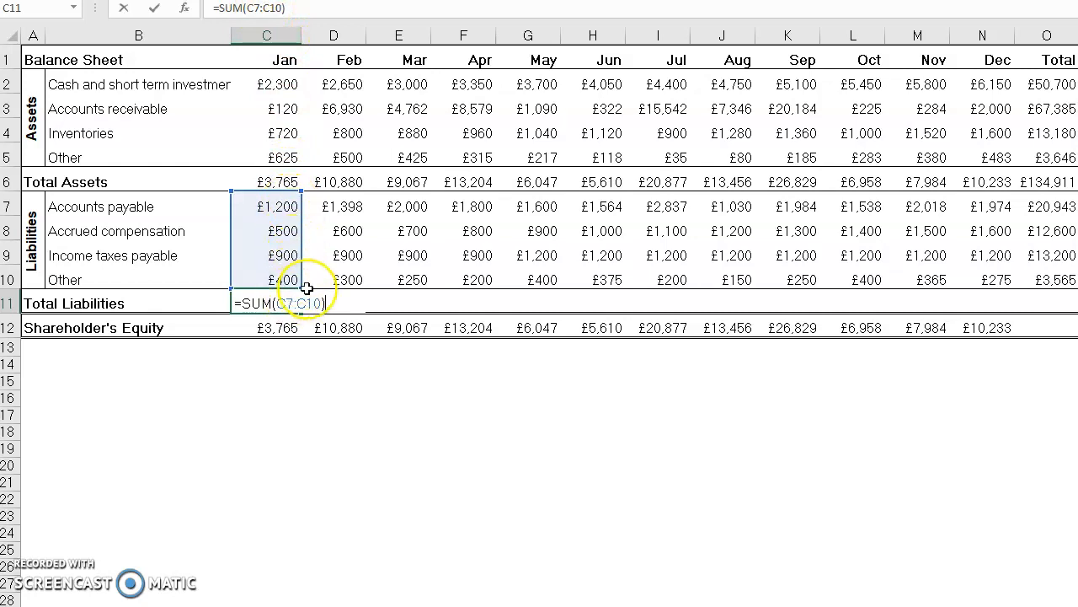
{"action": "key", "text": "Return"}
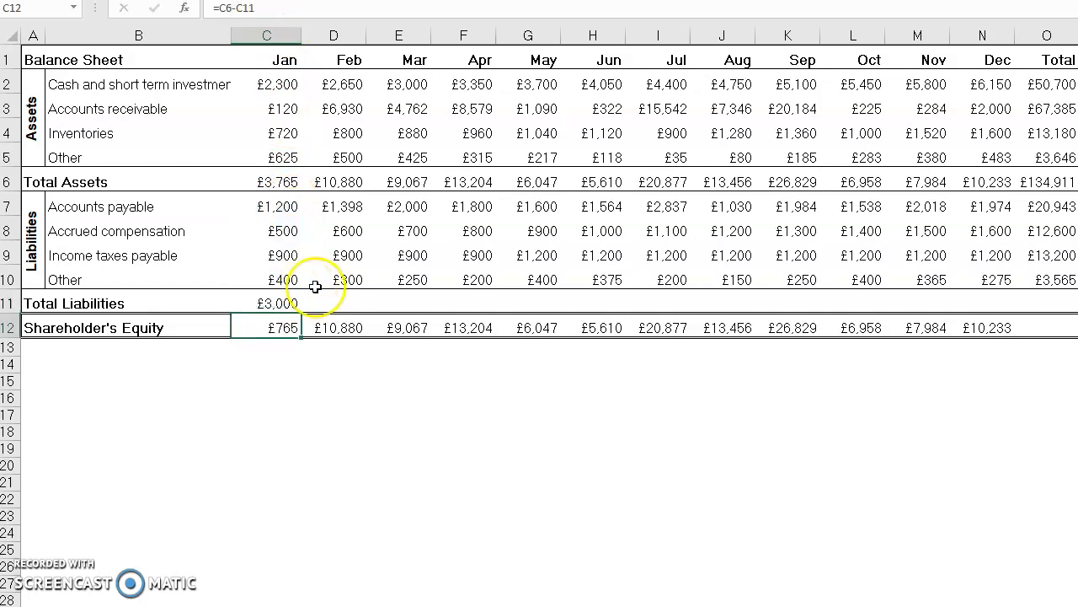
Step: Enter =SUM(D7:D10) in D11 to add up February's Total Liabilities
{"action": "left_click", "coordinate": [340, 302]}
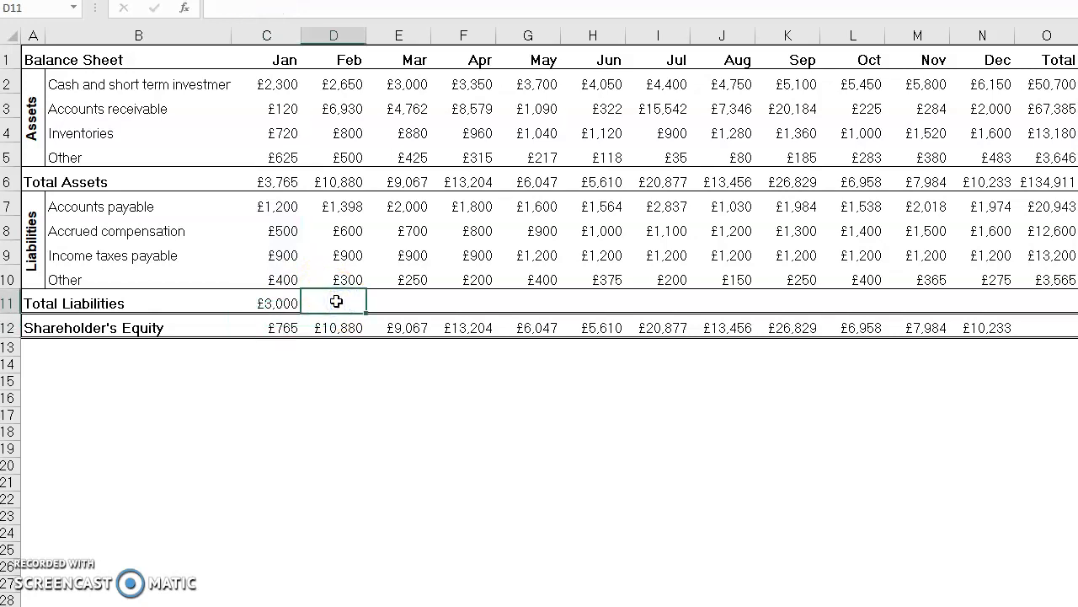
{"action": "type", "text": "=SUM"}
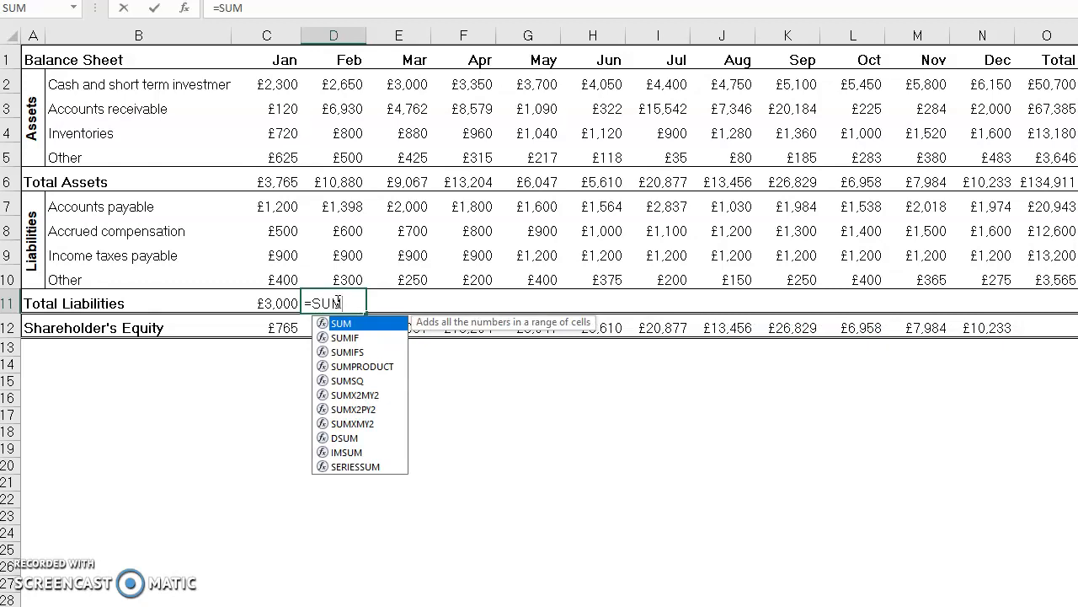
{"action": "type", "text": "("}
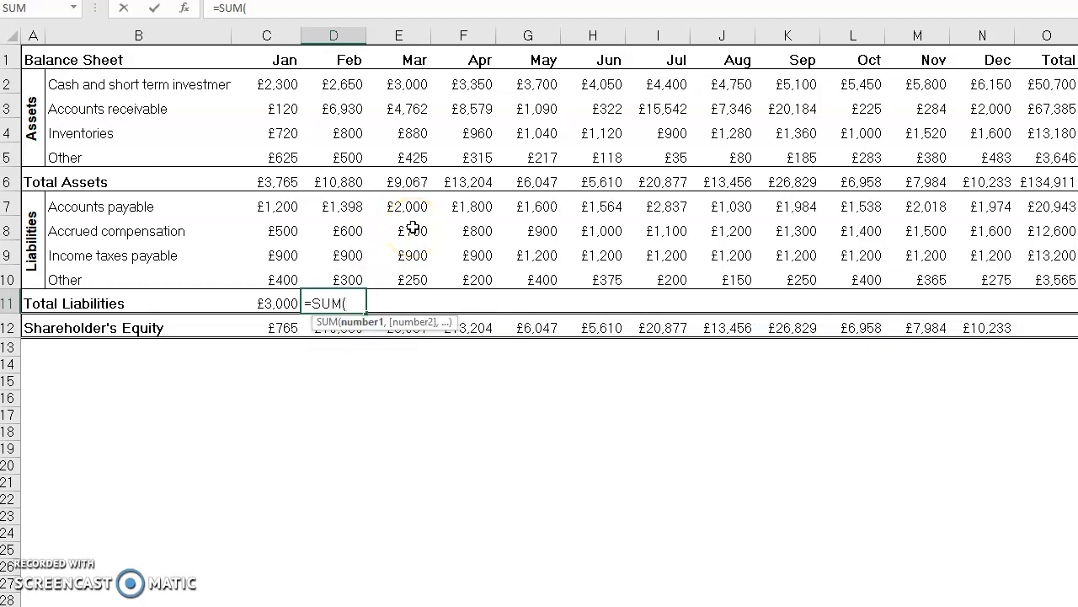
{"action": "left_click_drag", "start_coordinate": [356, 207], "coordinate": [363, 269]}
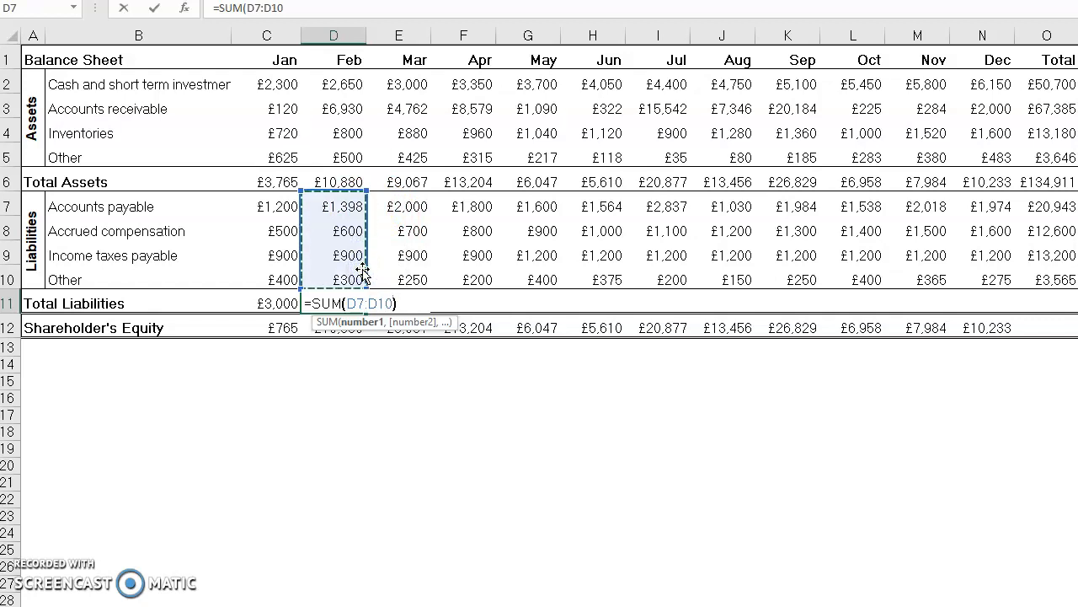
{"action": "type", "text": ")"}
{"action": "key", "text": "Return"}
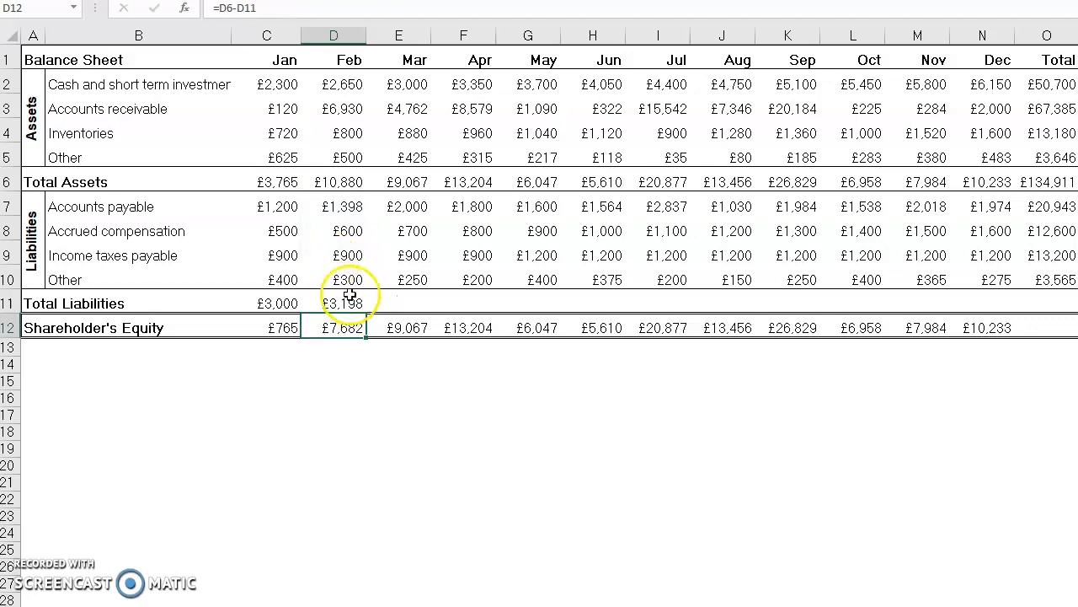
Step: Copy February's Total Liabilities formula from D11 across the remaining months and into the Total column (O11)
{"action": "left_click", "coordinate": [342, 304]}
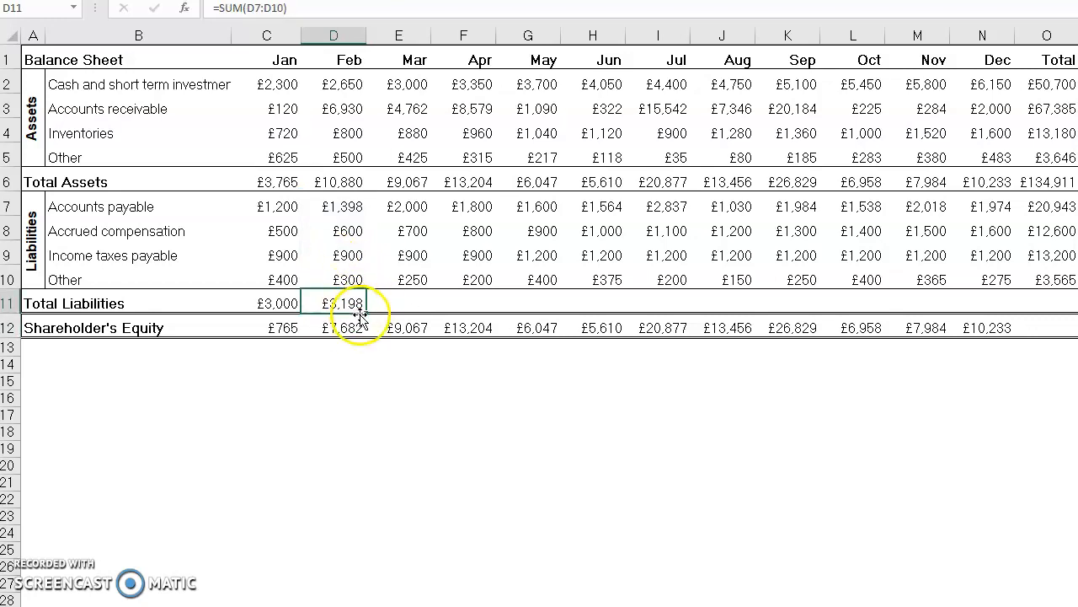
{"action": "left_click_drag", "start_coordinate": [365, 318], "coordinate": [1003, 312]}
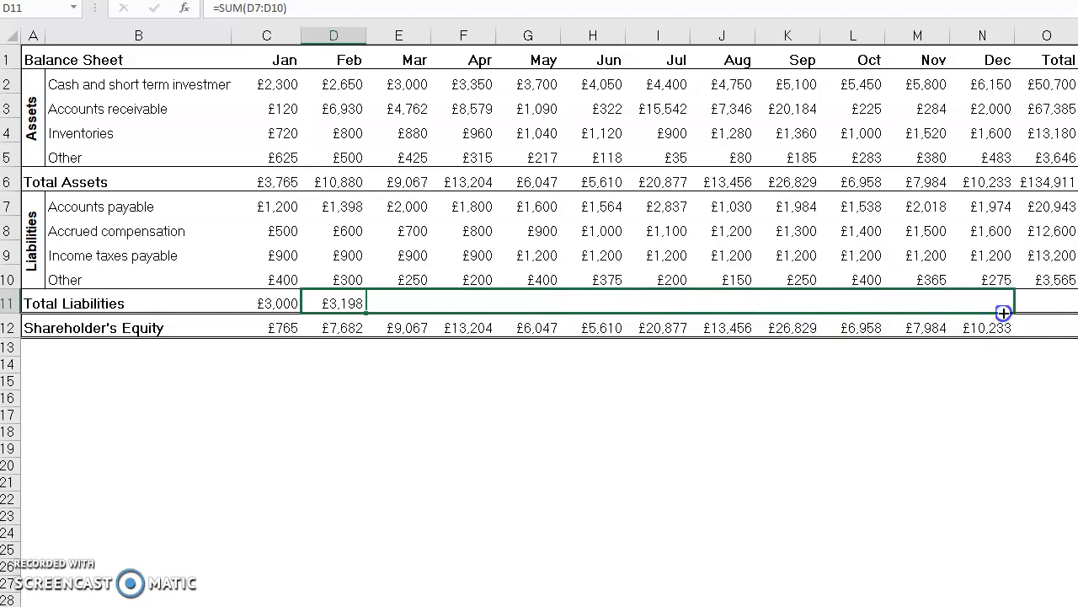
{"action": "left_click_drag", "start_coordinate": [1004, 313], "coordinate": [1056, 307]}
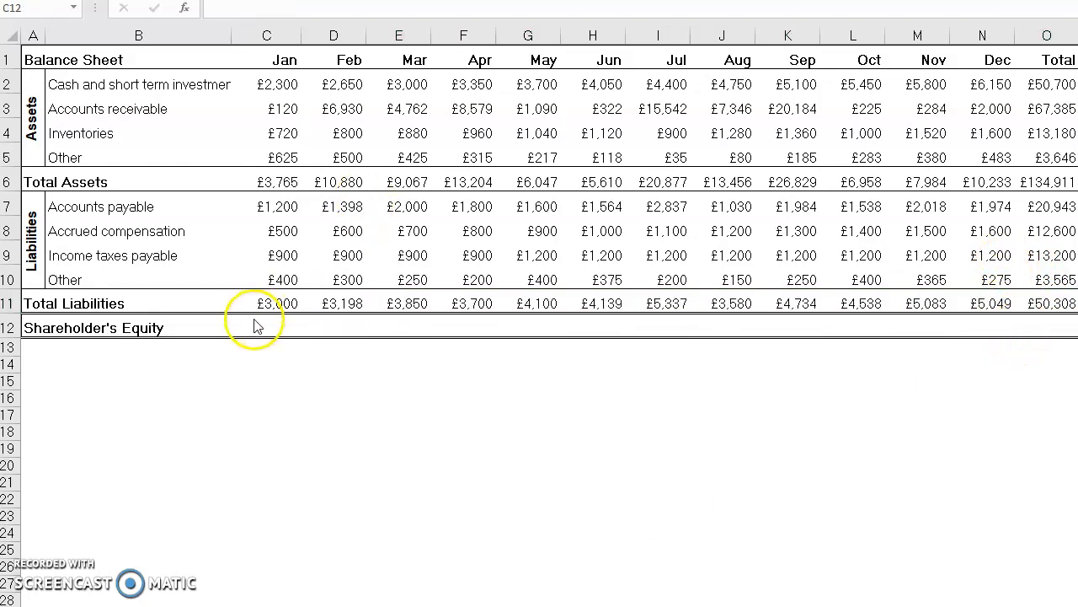
Step: Clear the Shareholder's Equity cells C12 to N12 and enter =C6-C11 in C12 for January
{"action": "left_click", "coordinate": [264, 326]}
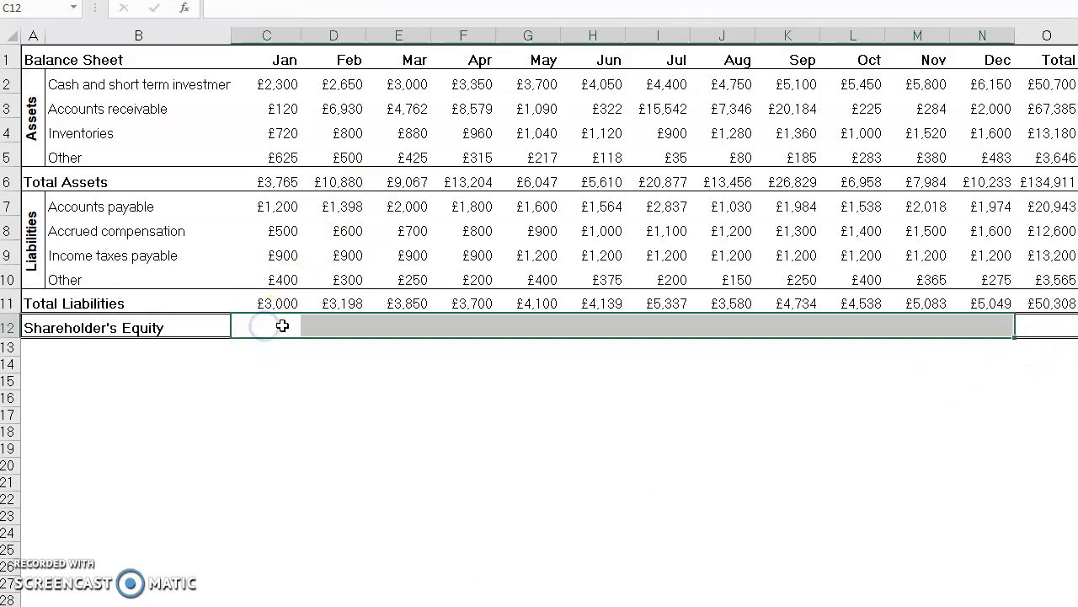
{"action": "type", "text": "="}
{"action": "left_click", "coordinate": [283, 177]}
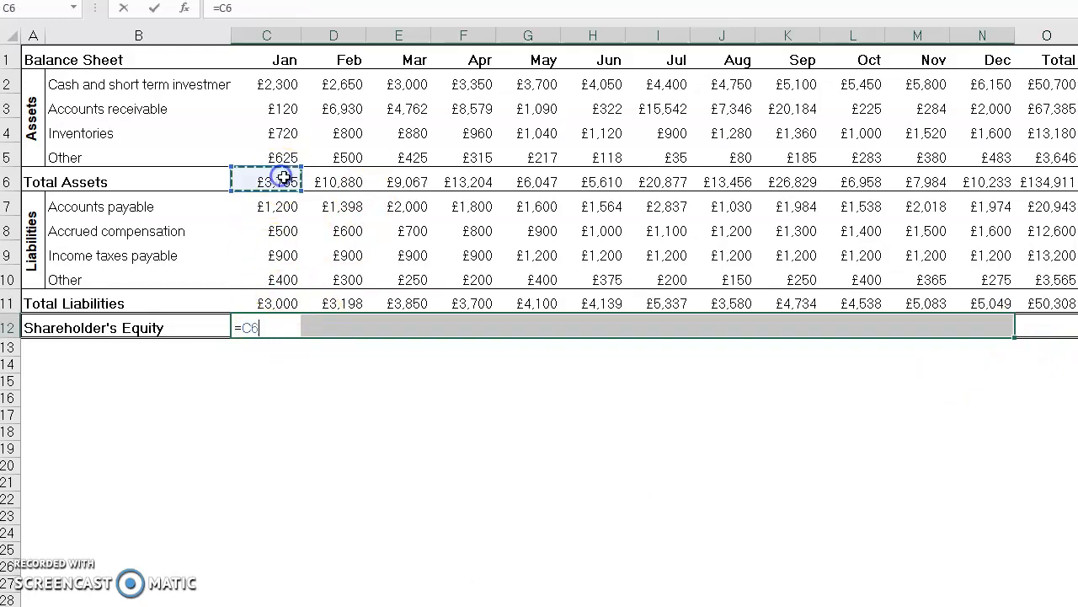
{"action": "type", "text": "-"}
{"action": "left_click", "coordinate": [273, 300]}
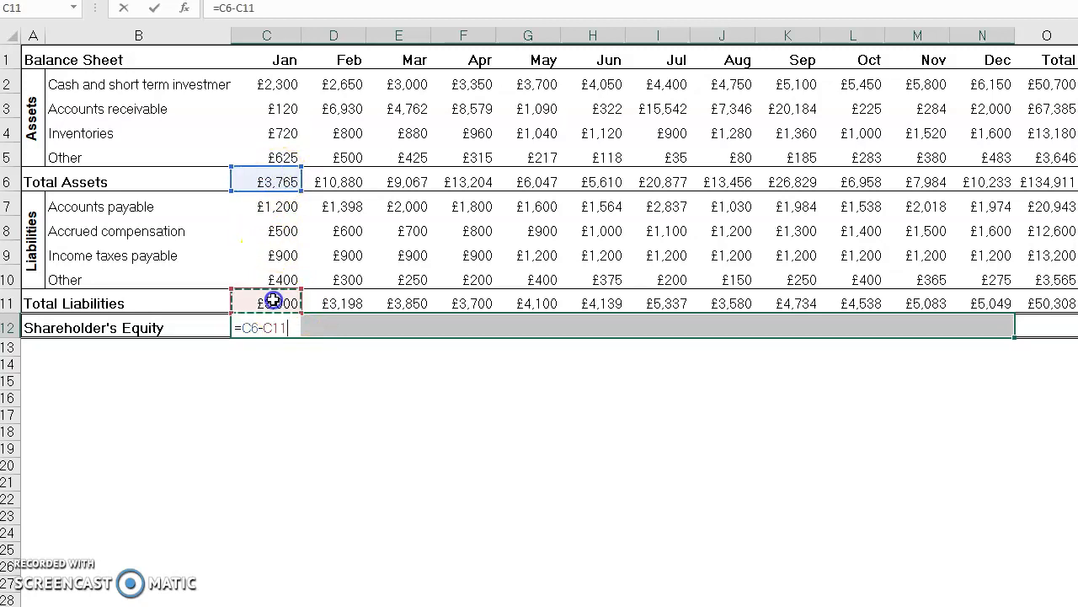
{"action": "key", "text": "Return"}
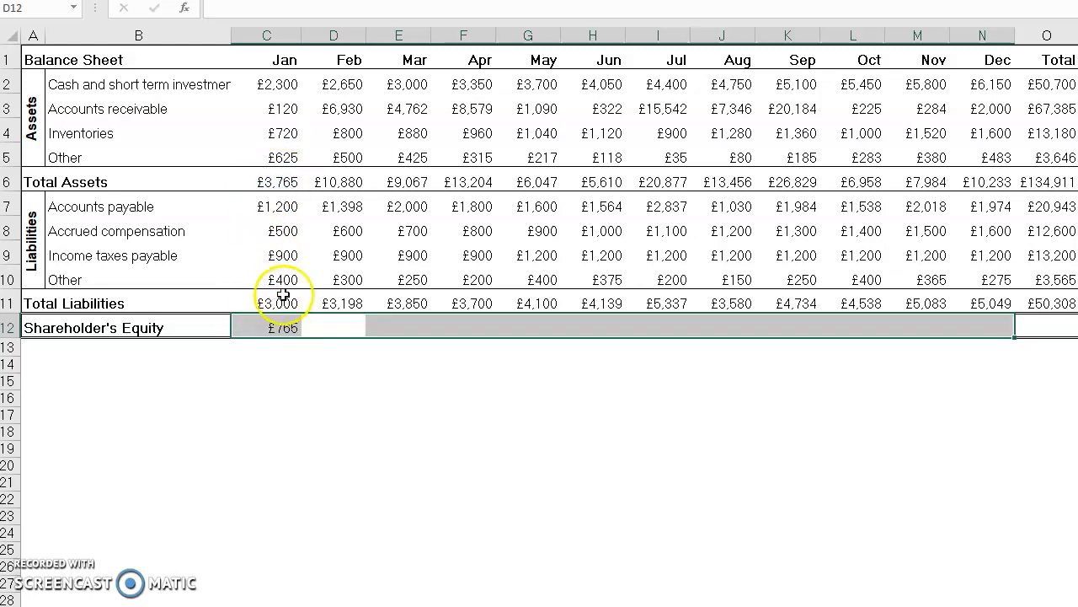
Step: Enter =D6-D11 in D12 to calculate February's Shareholder's Equity
{"action": "left_click", "coordinate": [333, 327]}
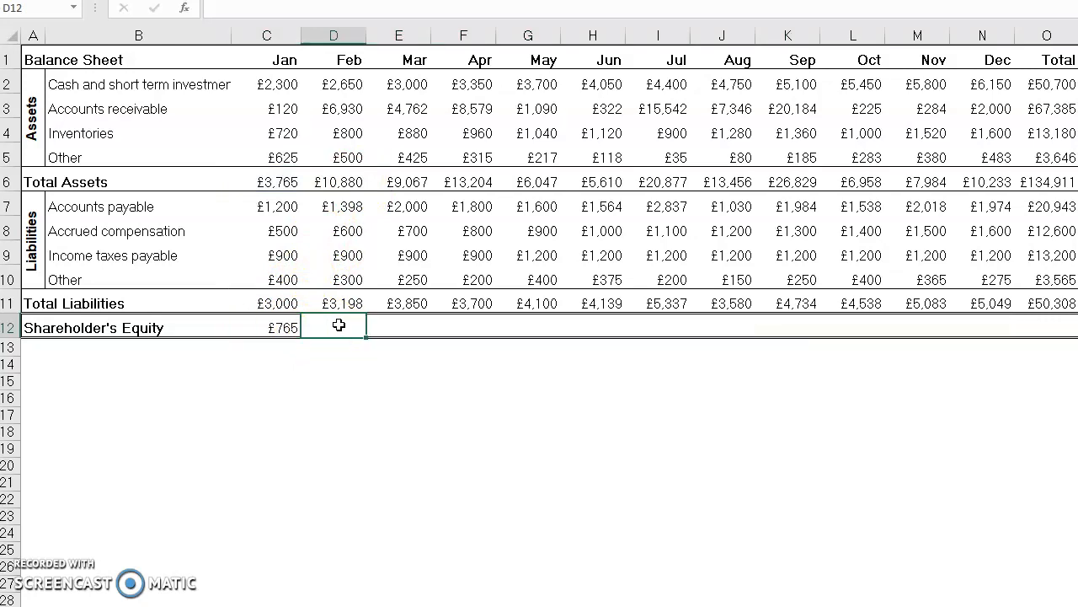
{"action": "type", "text": "="}
{"action": "left_click", "coordinate": [333, 181]}
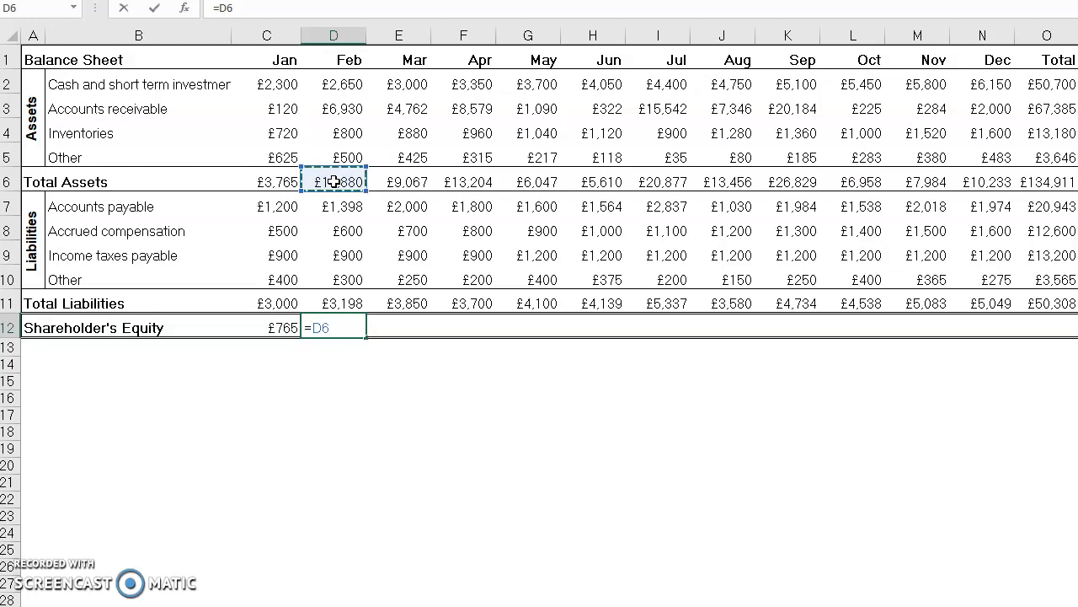
{"action": "type", "text": "-"}
{"action": "left_click", "coordinate": [333, 307]}
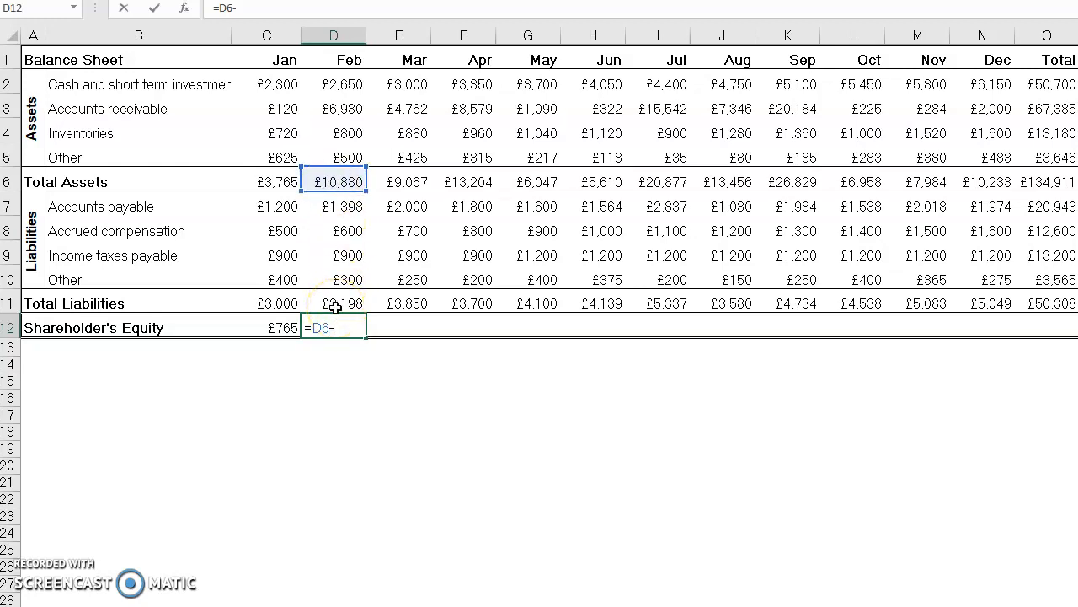
{"action": "left_click", "coordinate": [335, 307]}
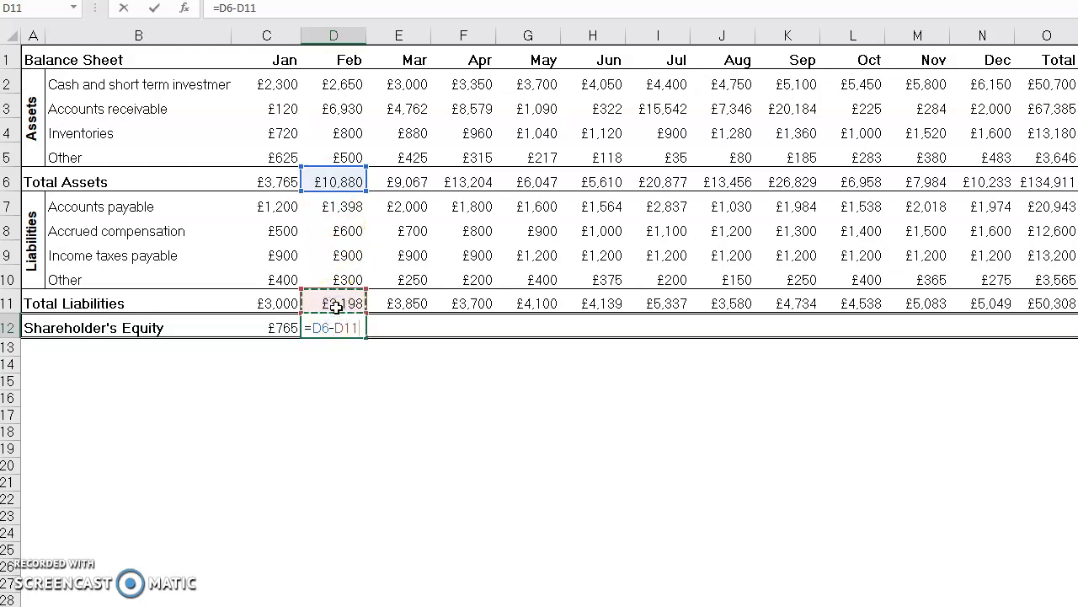
{"action": "key", "text": "Return"}
Step: Enter =E6-E11 in E12 for March's Shareholder's Equity and copy the formula across through the Total column (O12)
{"action": "left_click", "coordinate": [397, 332]}
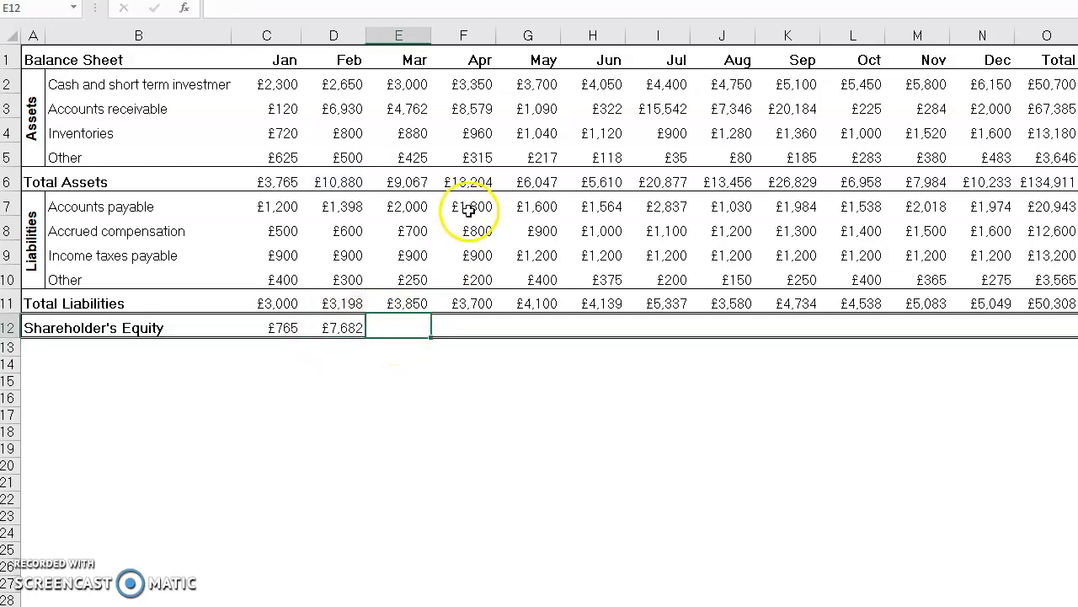
{"action": "type", "text": "="}
{"action": "left_click", "coordinate": [407, 178]}
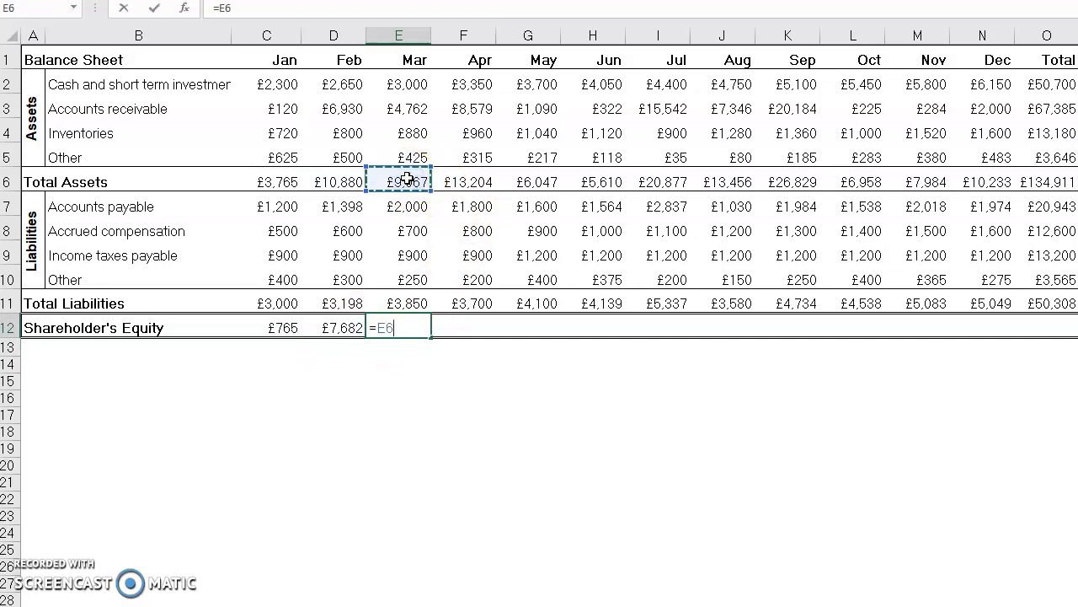
{"action": "type", "text": "-"}
{"action": "left_click", "coordinate": [398, 301]}
{"action": "key", "text": "Return"}
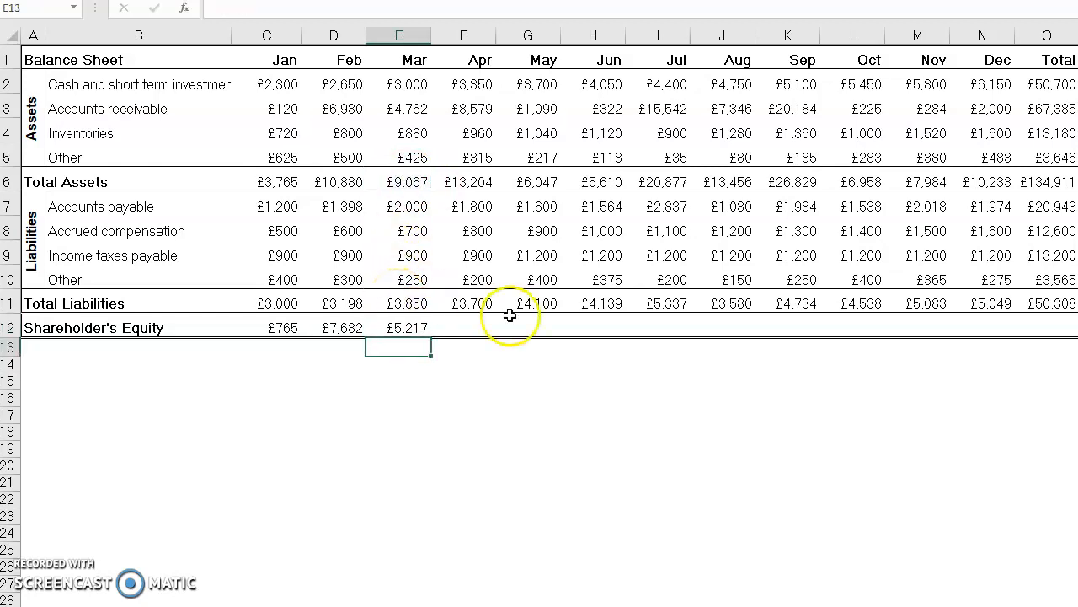
{"action": "left_click", "coordinate": [410, 323]}
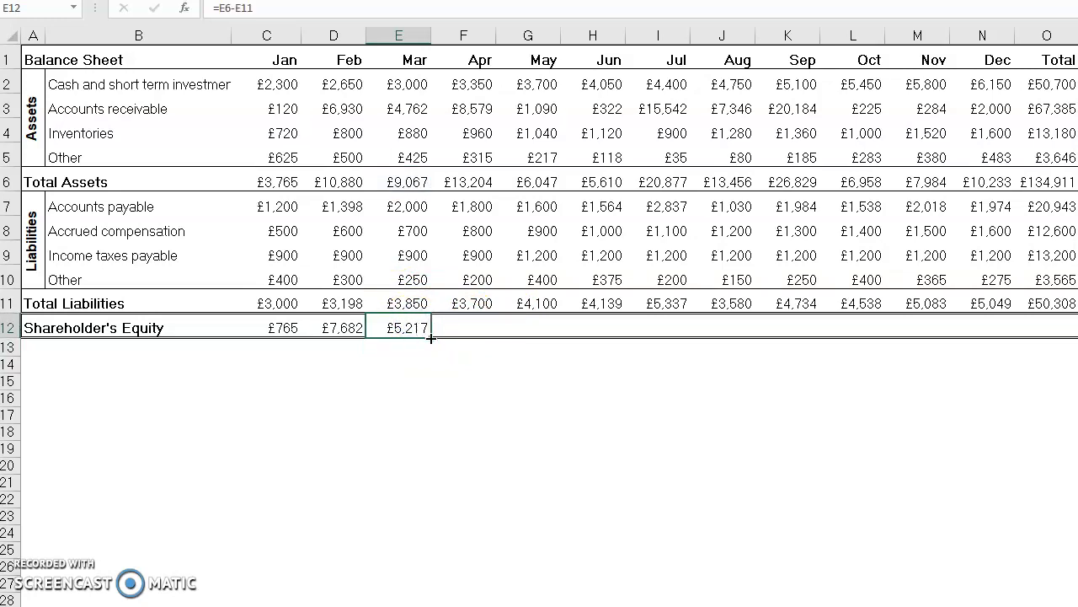
{"action": "left_click_drag", "start_coordinate": [430, 338], "coordinate": [1060, 326]}
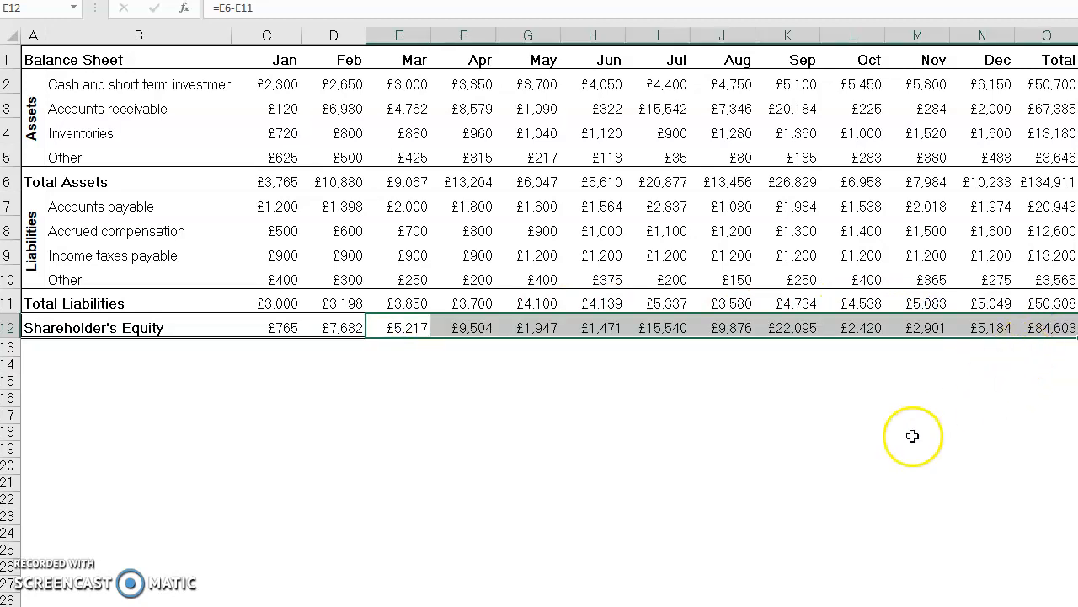